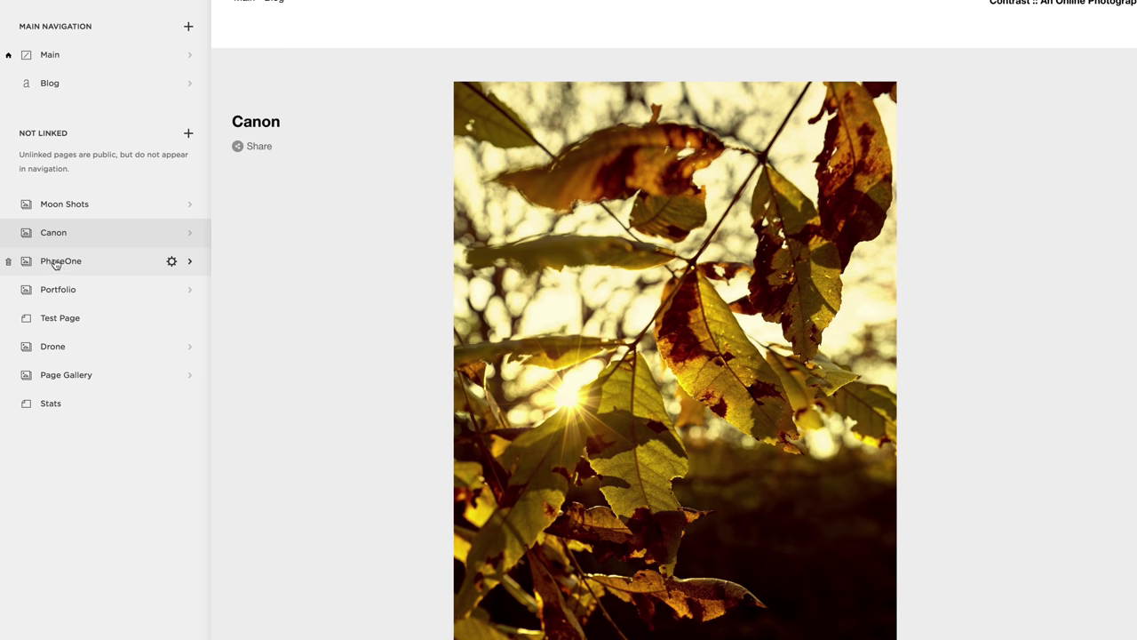
Reorder the PhaseOne gallery: put the chain-link fence photo after the curtain photo, the guitarist mural before it, and the walking man before the mural.
left_click(55, 262)
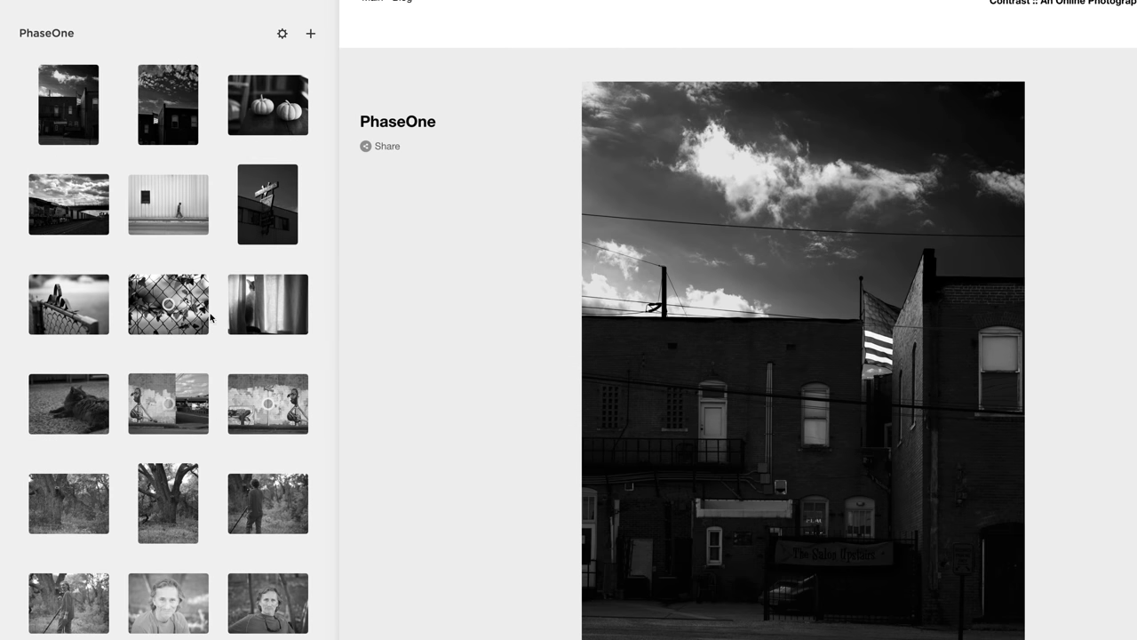
mouse_move(193, 317)
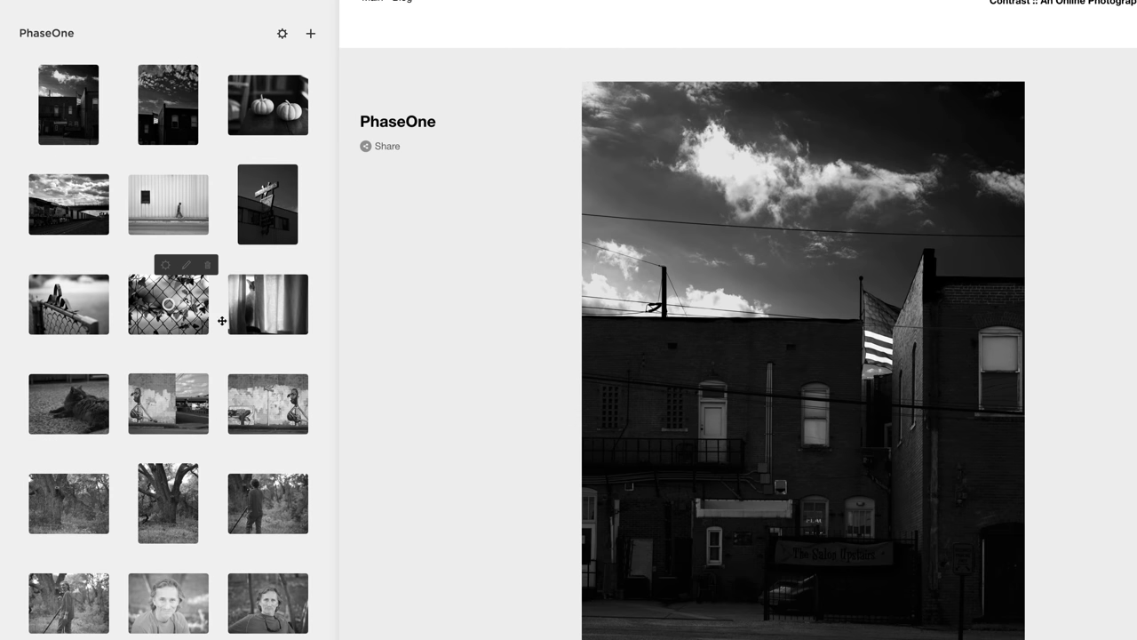
left_click_drag(206, 318, 286, 344)
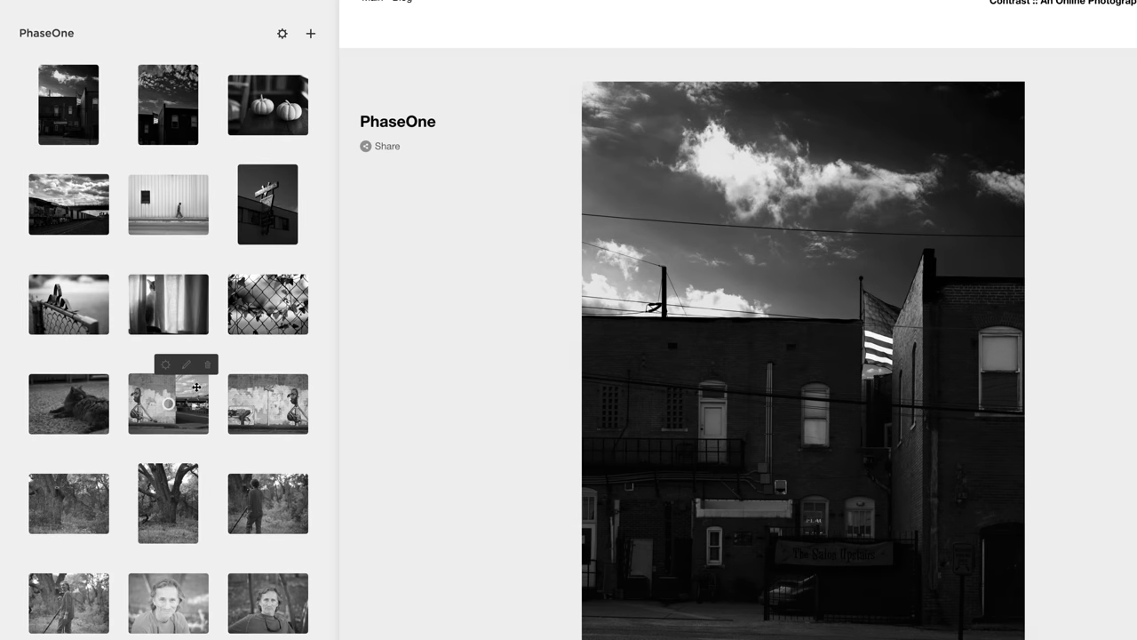
left_click_drag(197, 394, 195, 316)
left_click_drag(161, 222, 82, 317)
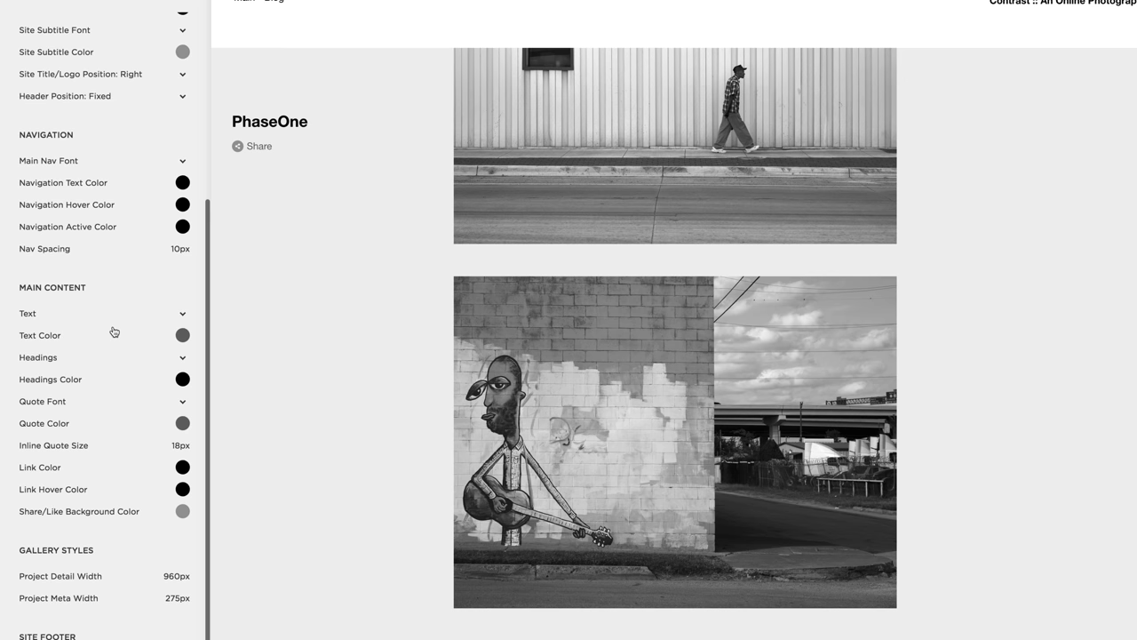
Look over the site's style options, including the font settings for the site title and the site subtitle.
scroll(114, 331, "up", 5)
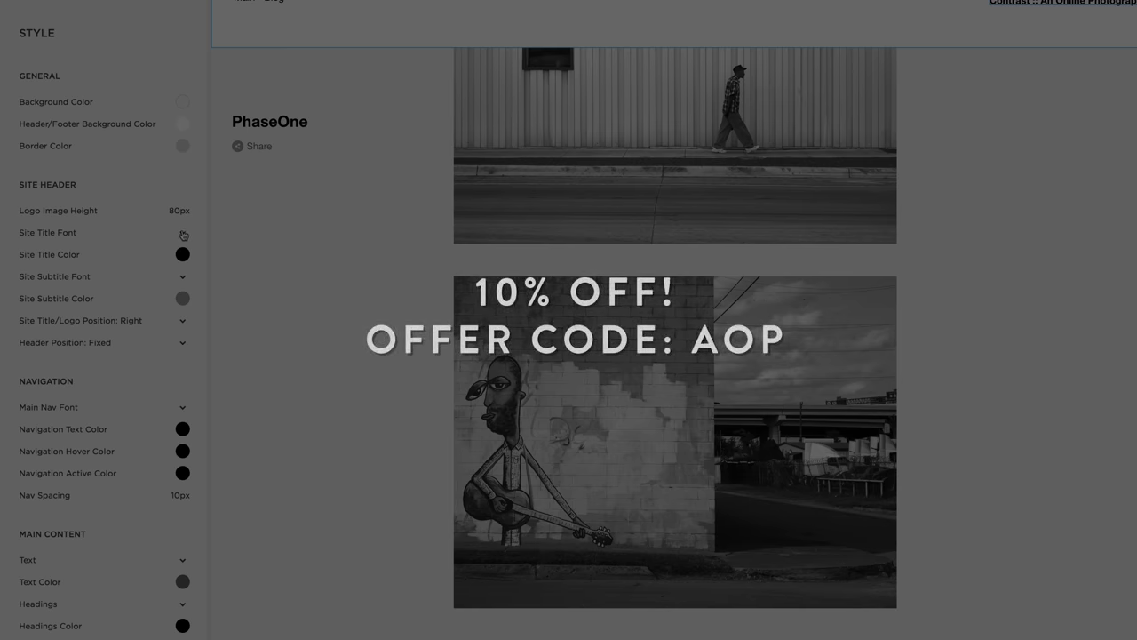
left_click(183, 234)
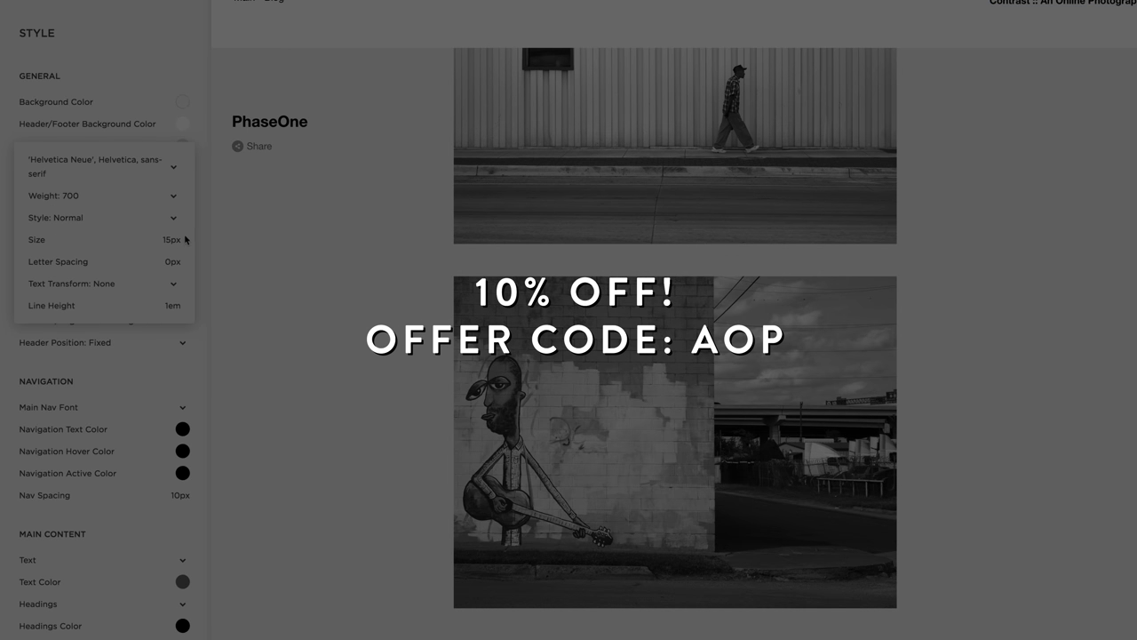
left_click(230, 234)
left_click(181, 279)
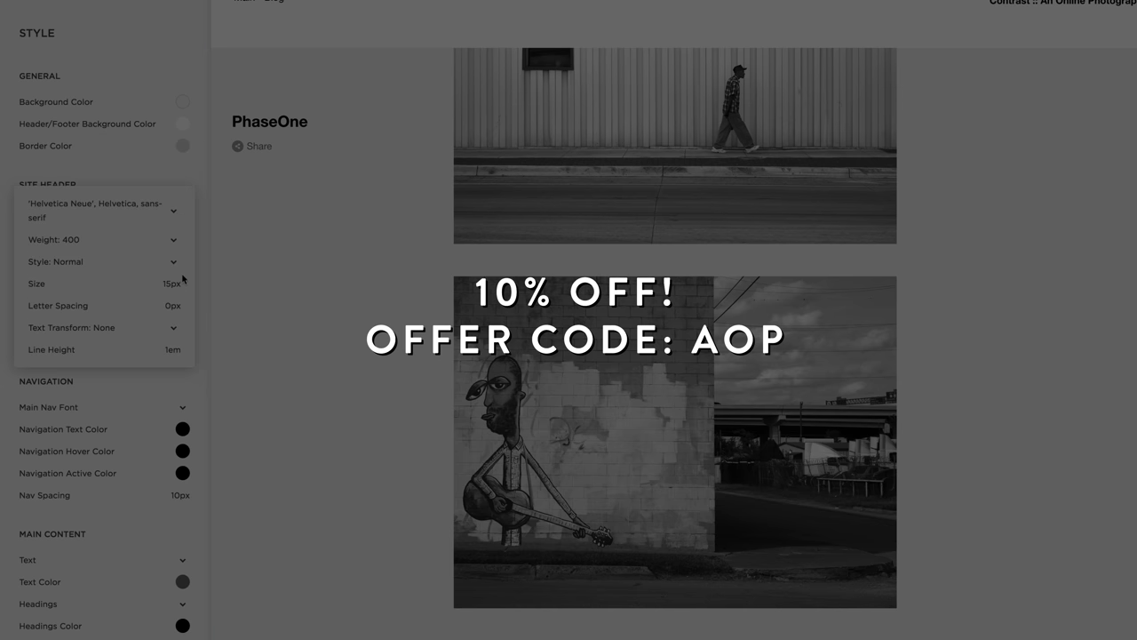
left_click(229, 271)
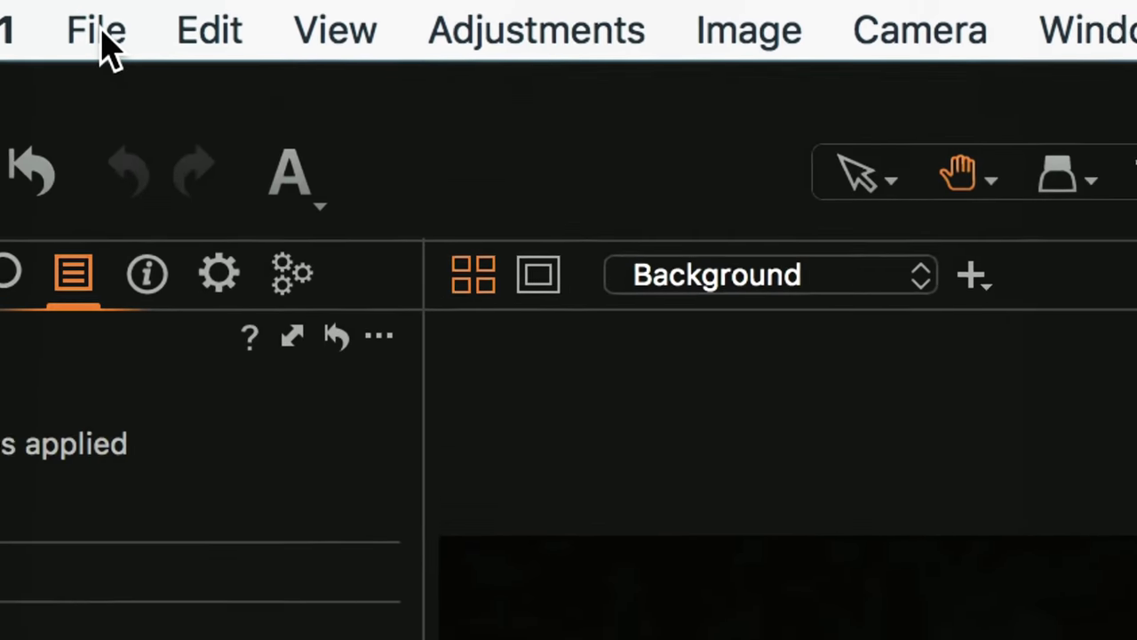
Create a new Capture One session named 2018-03-21_tutorial from the Blank template, keeping the default subfolder names.
left_click(101, 35)
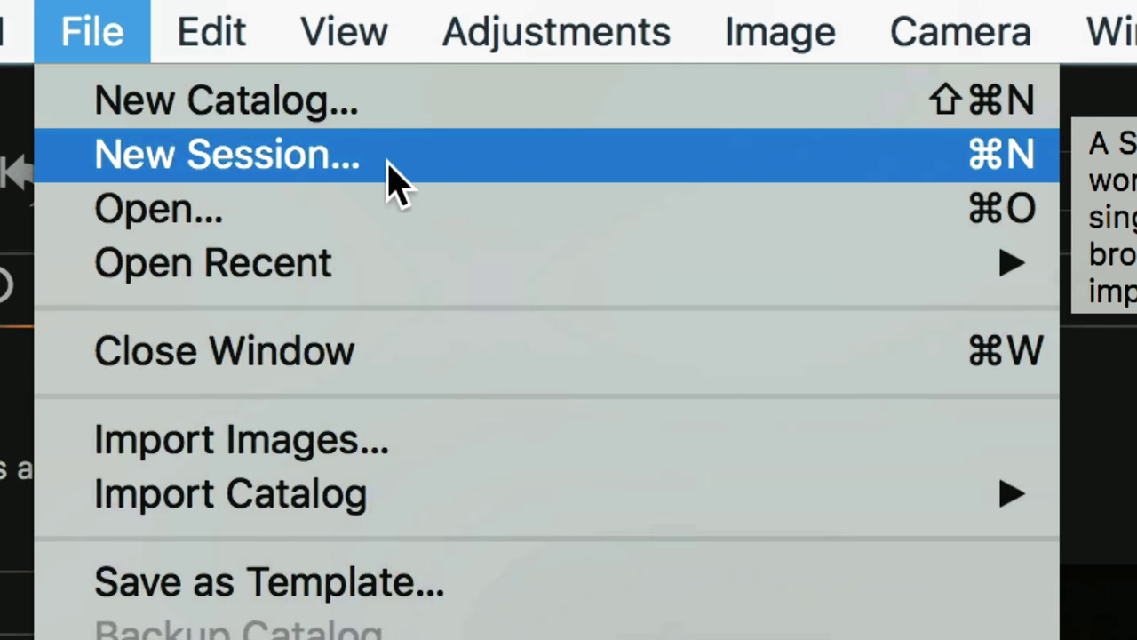
left_click(835, 169)
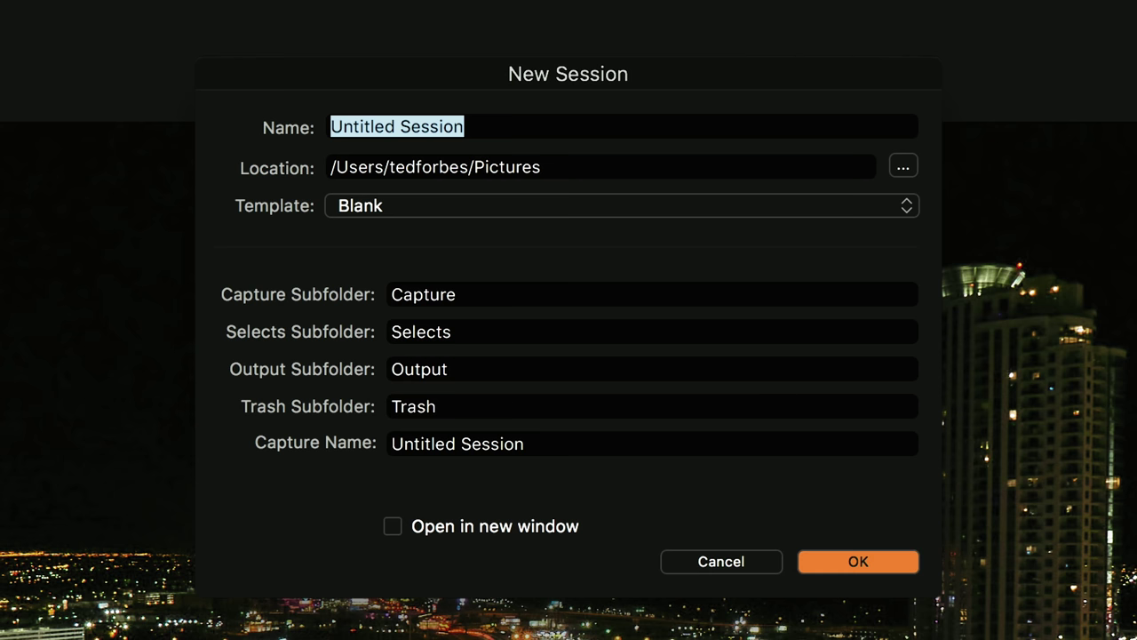
type("fdate")
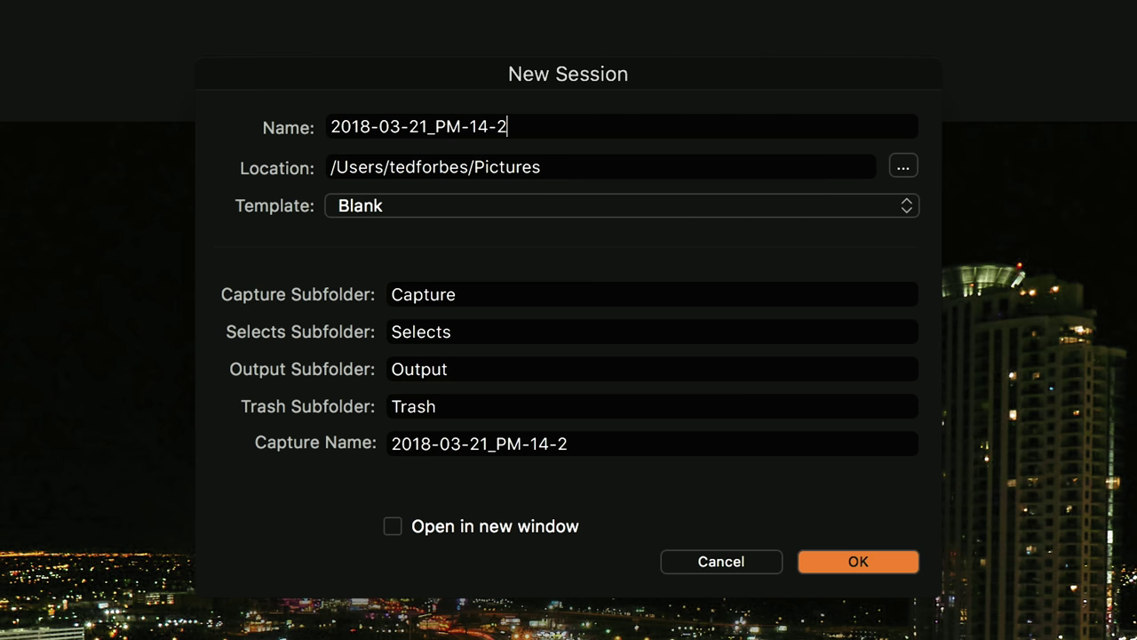
key("BackSpace")
key("BackSpace")
key("BackSpace")
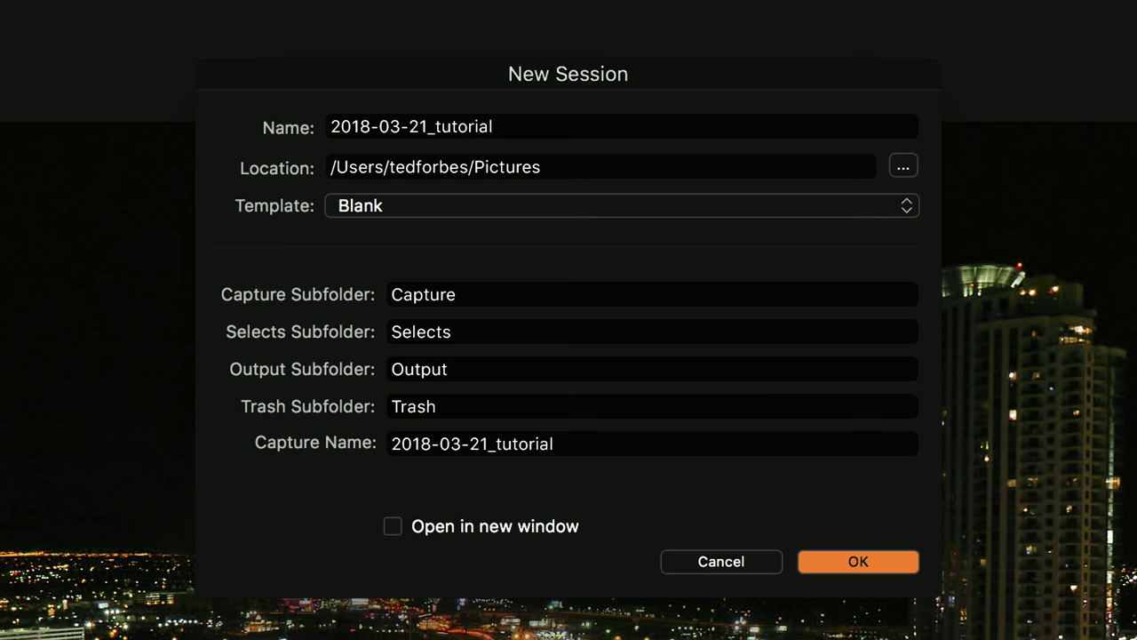
left_click(858, 561)
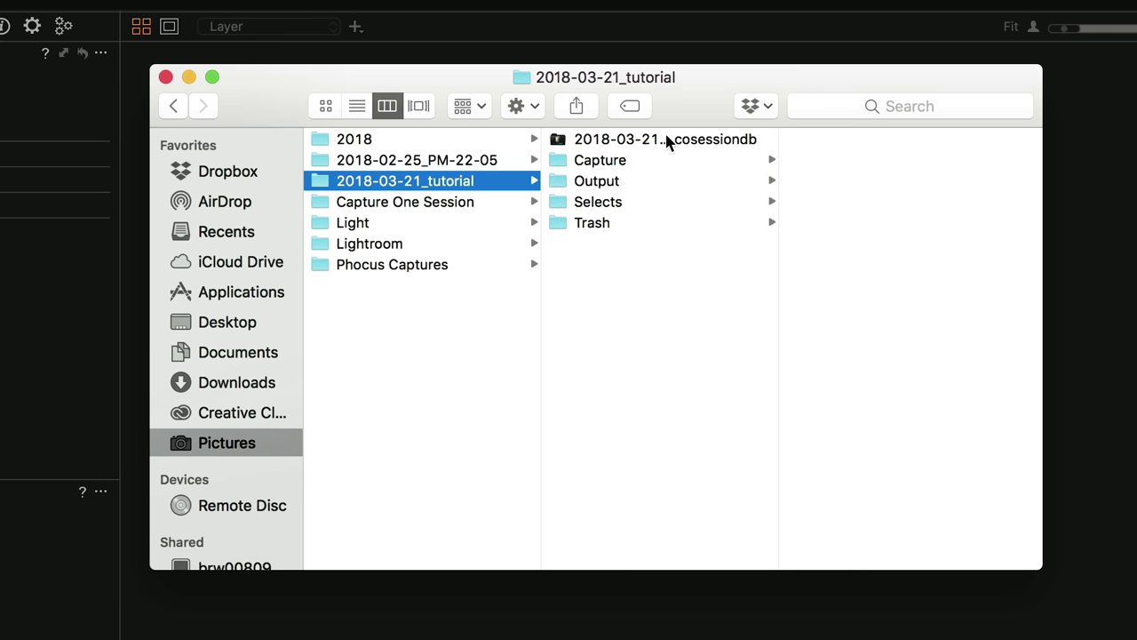
Examine the Capture, Output, Selects and Trash subfolders inside the 2018-03-21_tutorial session folder in Finder.
left_click(636, 162)
left_click(636, 180)
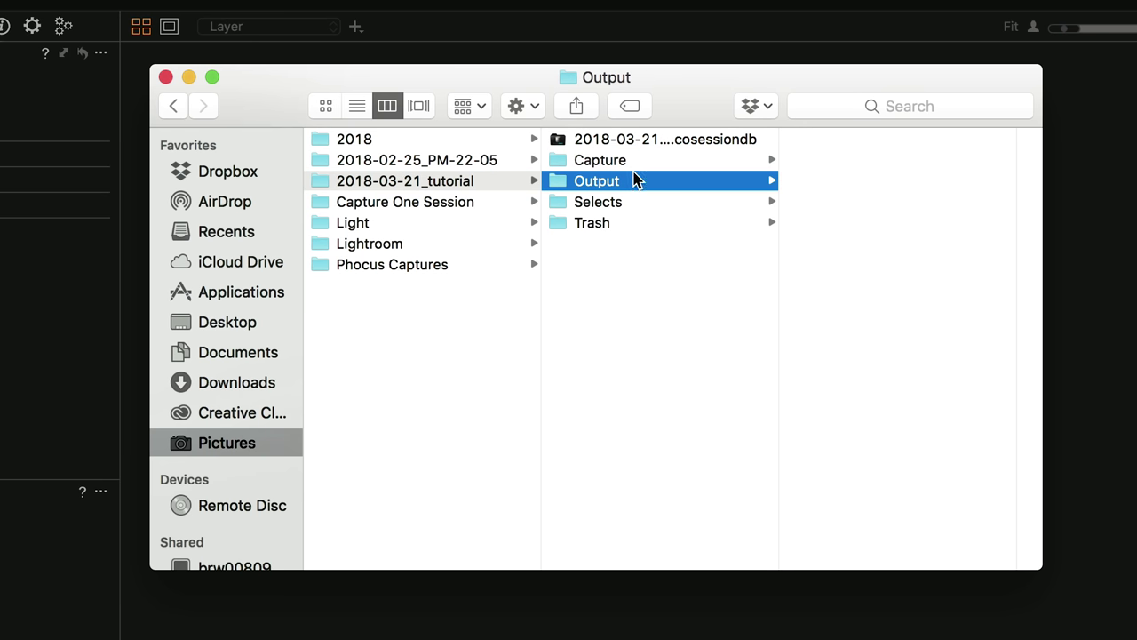
left_click(636, 205)
left_click(636, 224)
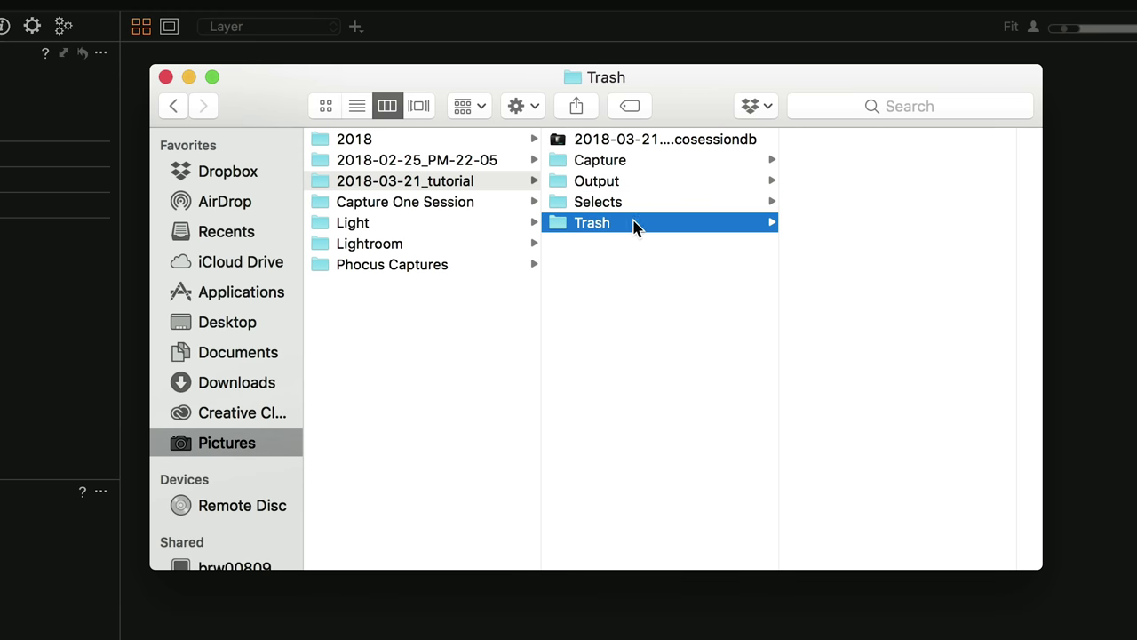
key("Left")
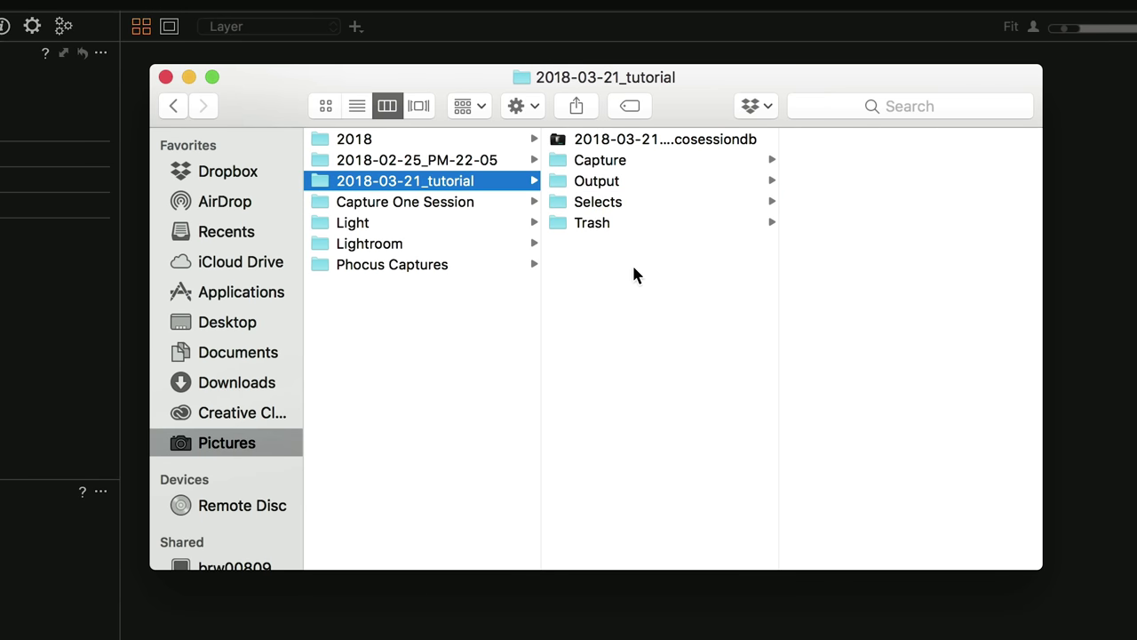
left_click(643, 159)
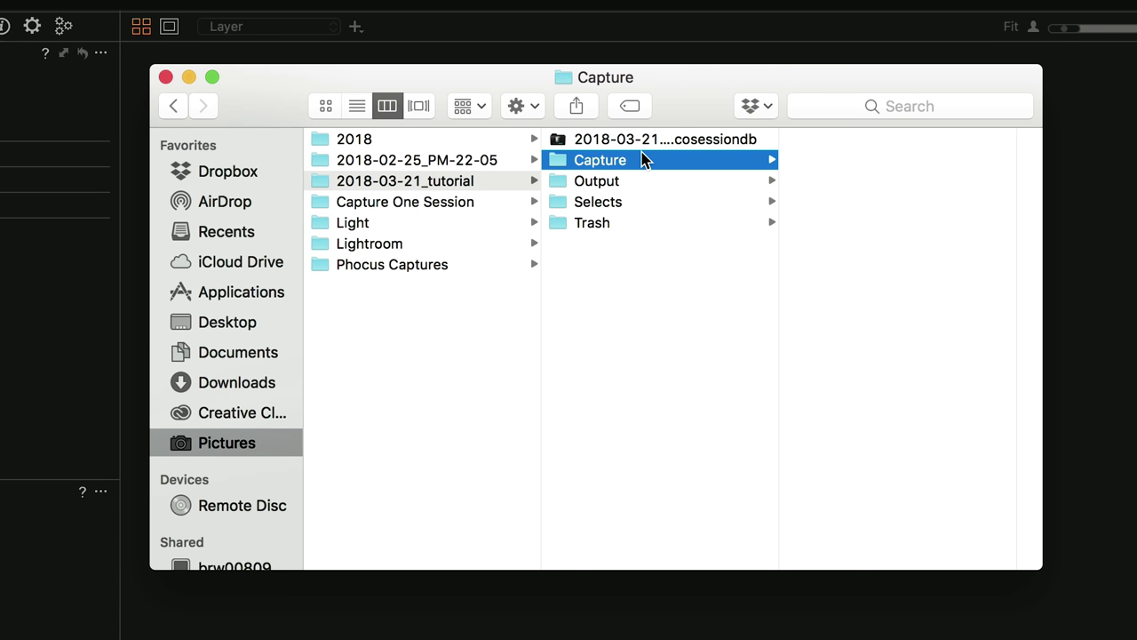
left_click(636, 201)
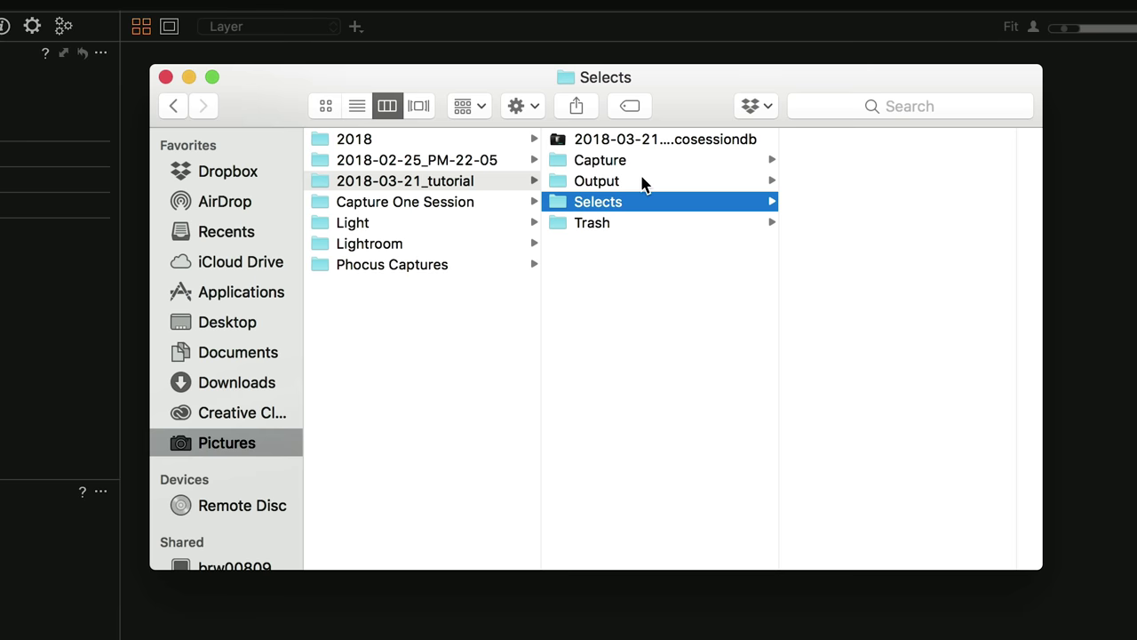
left_click(643, 181)
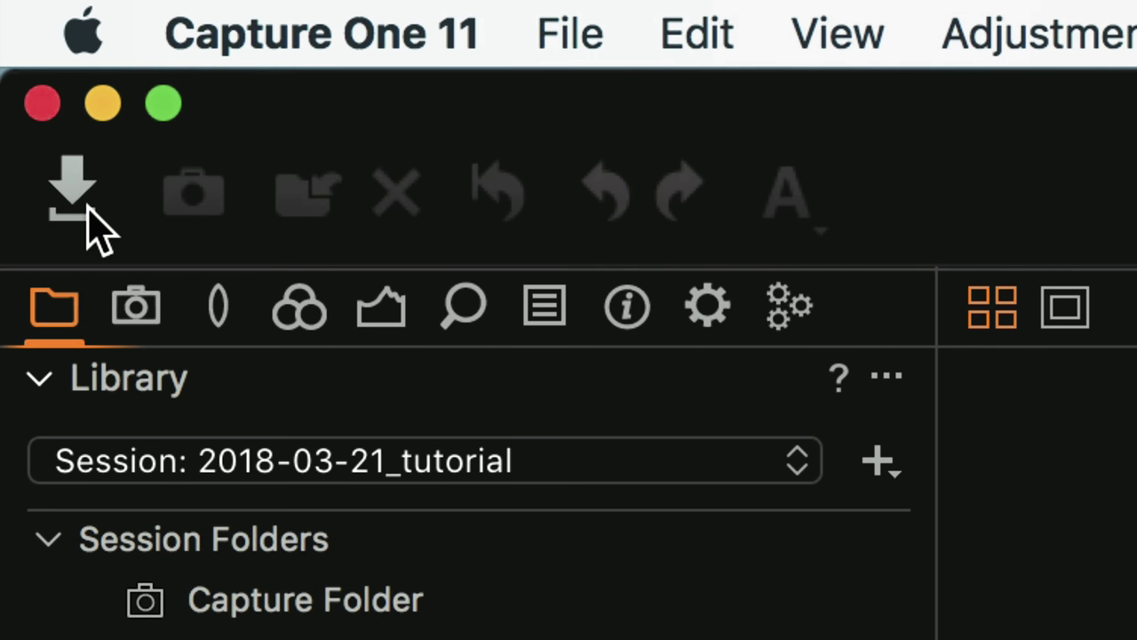
Import all images from the samples folder into the session's Capture Folder in Capture One.
left_click(90, 226)
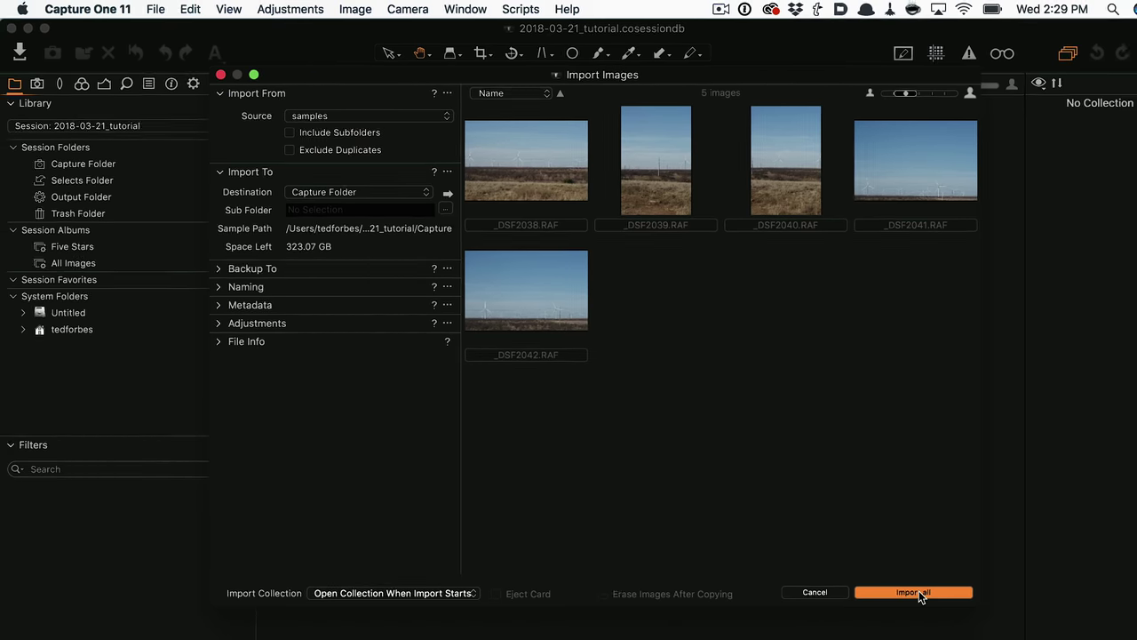
left_click(915, 592)
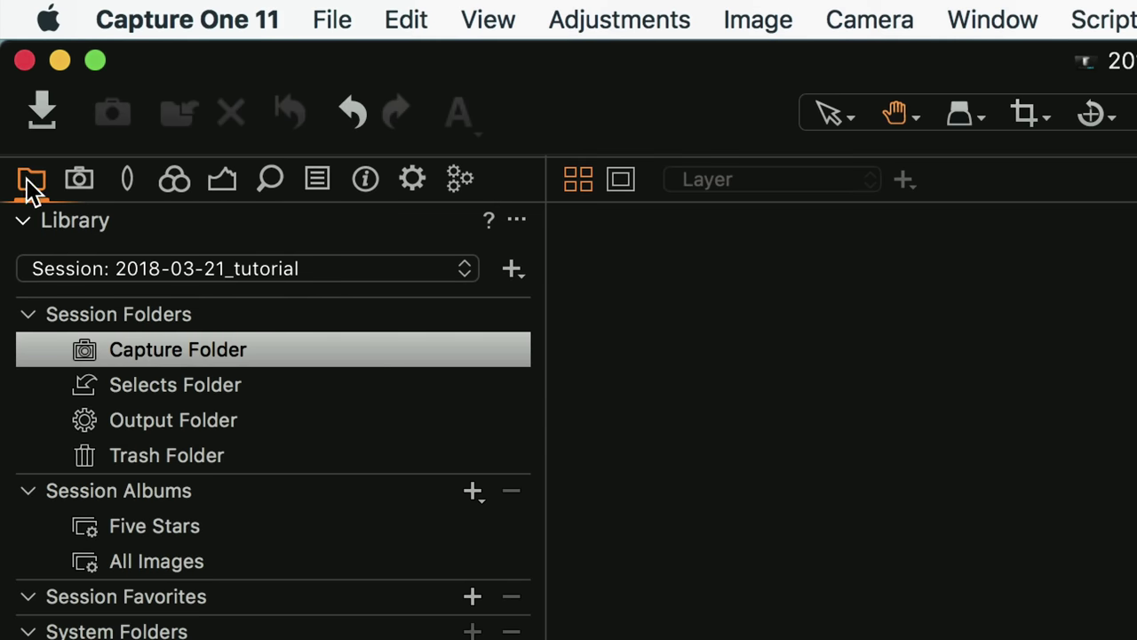
Look through the library, capture, lens, color and exposure tool groups to see which tools each one holds.
left_click(80, 182)
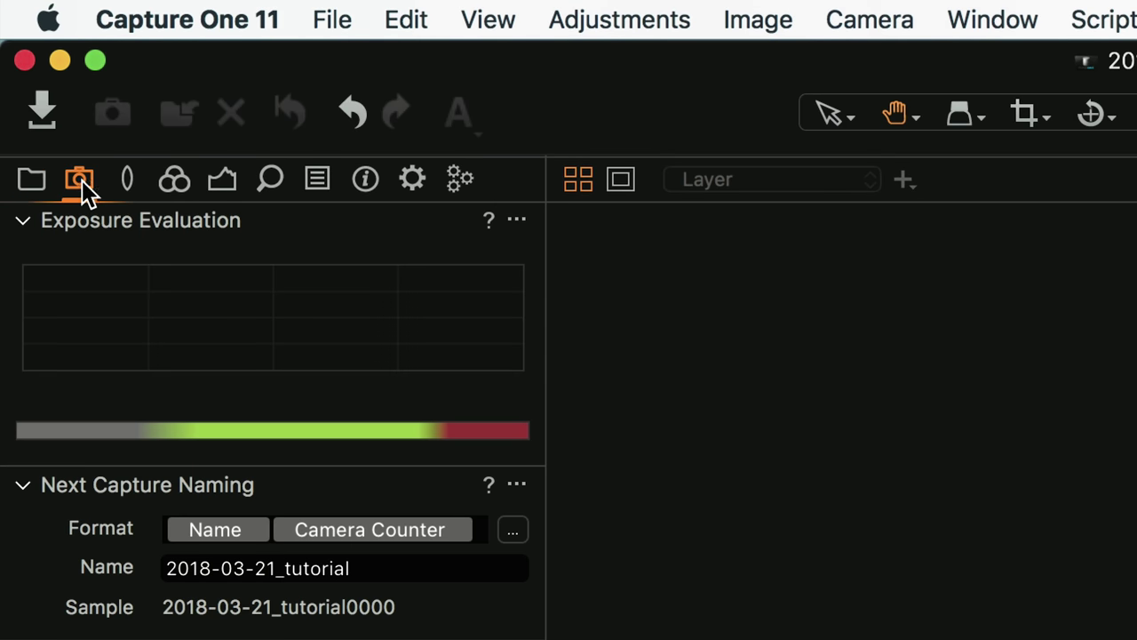
left_click(126, 182)
left_click(165, 181)
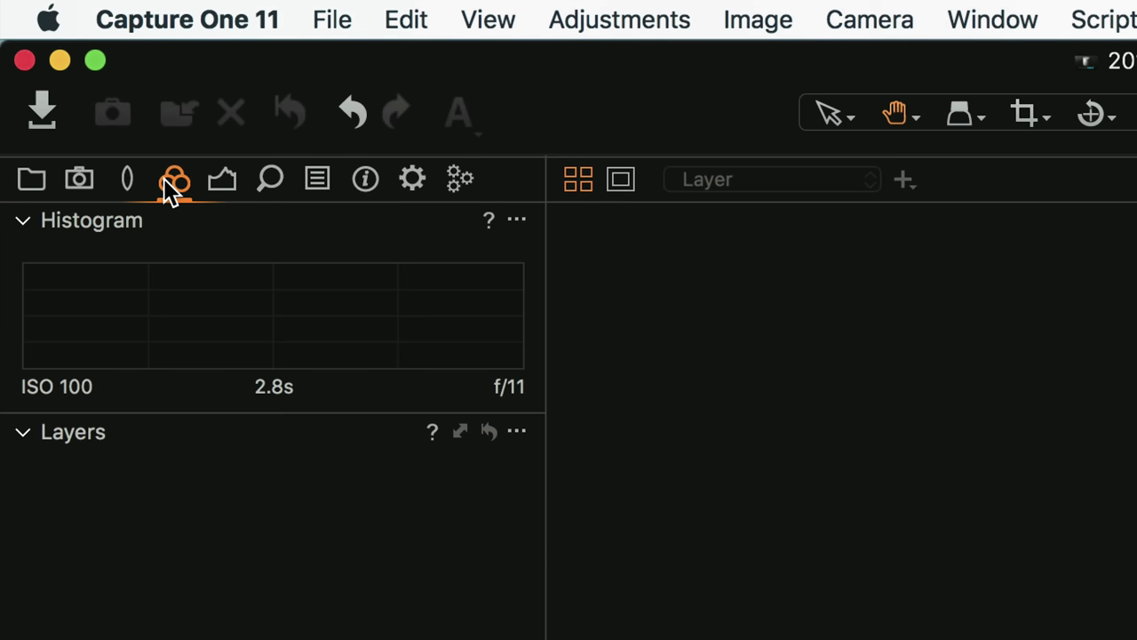
left_click(33, 182)
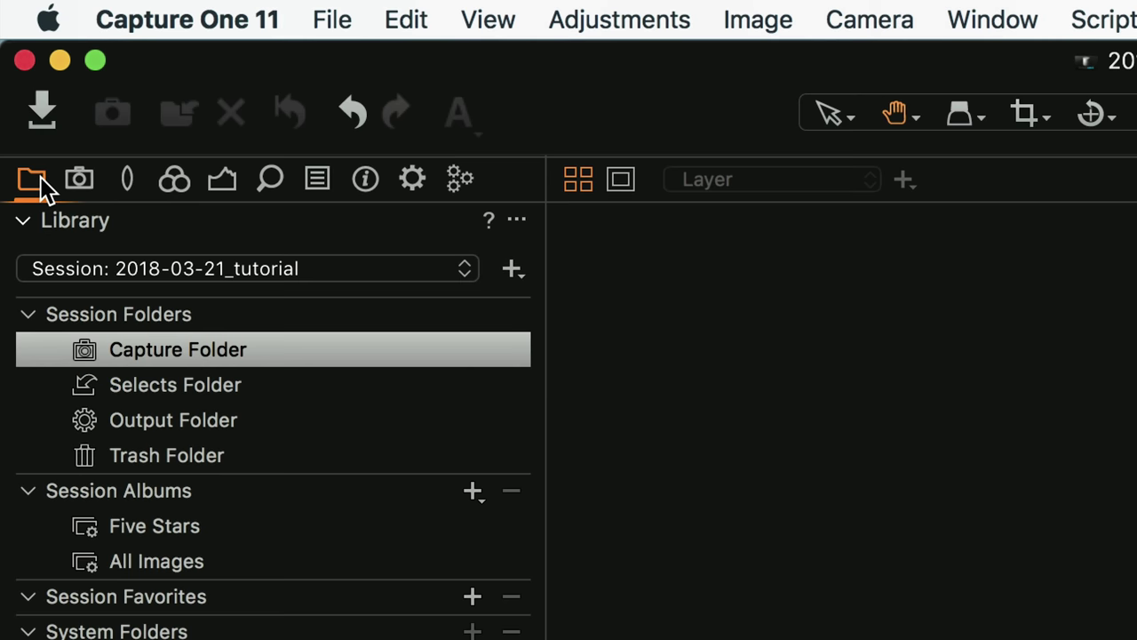
left_click(75, 182)
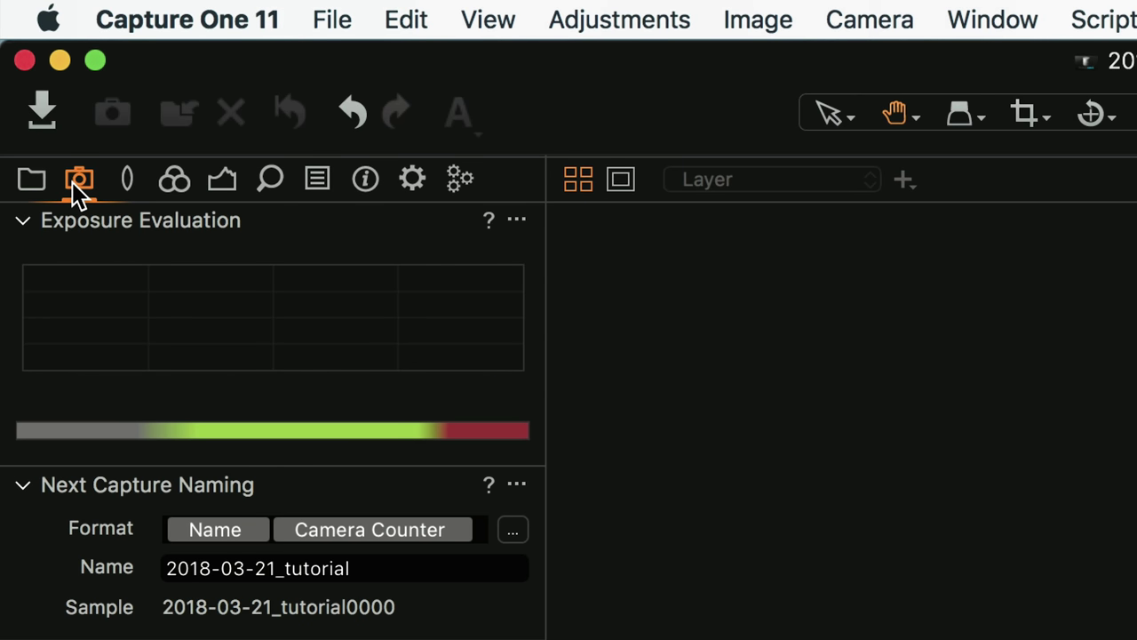
left_click(122, 181)
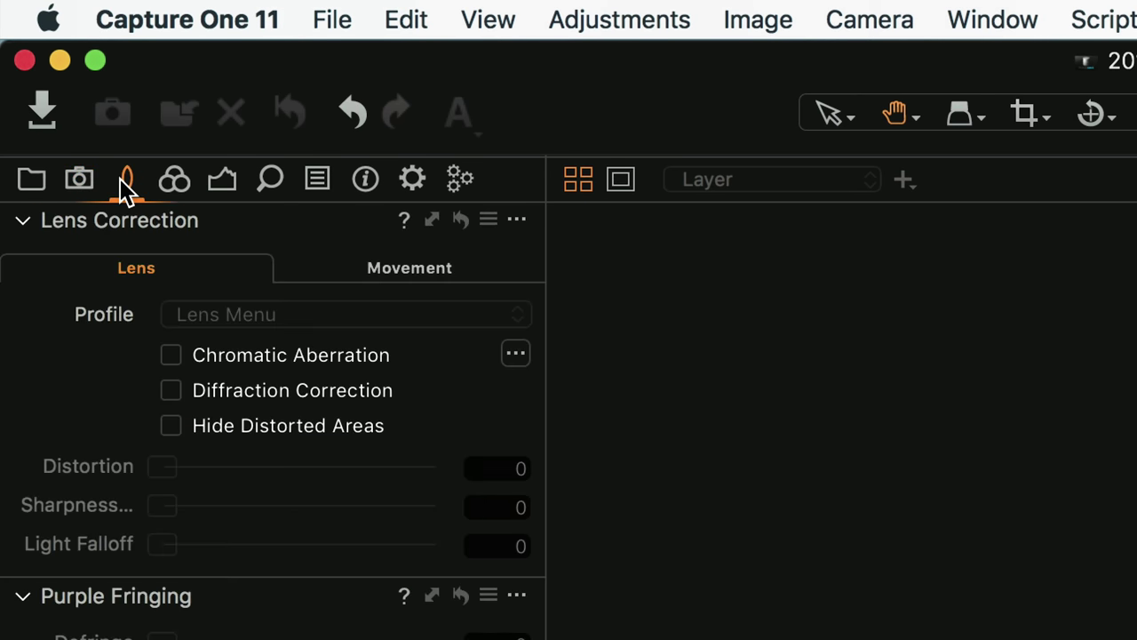
left_click(171, 184)
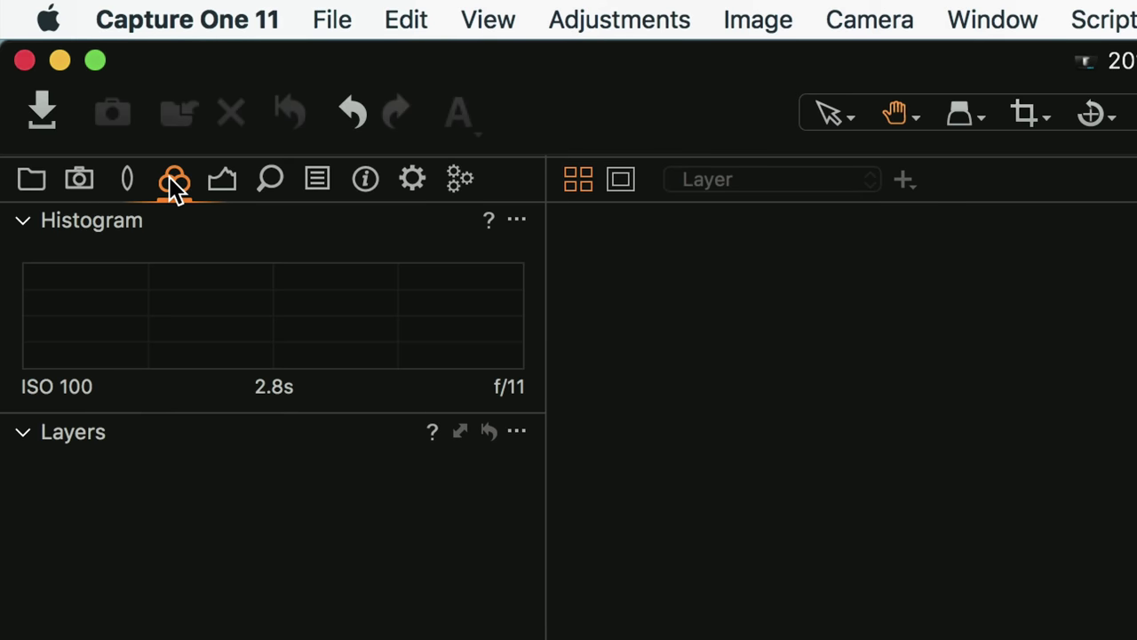
left_click(233, 182)
left_click(175, 180)
Check which tools and tool tabs are available to add to the workspace.
right_click(512, 173)
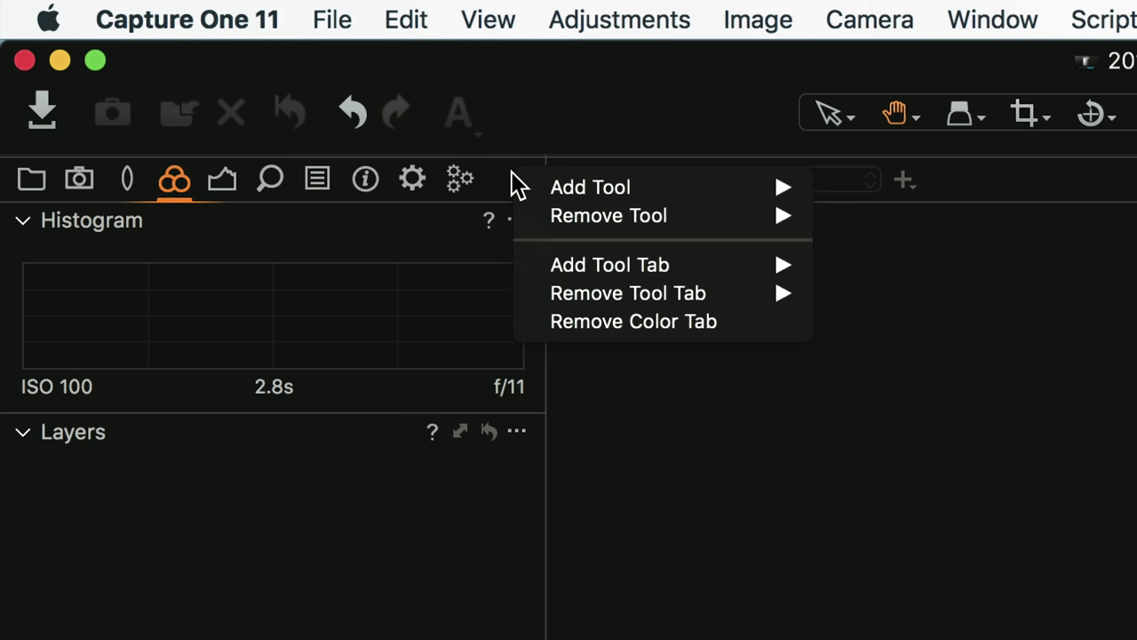
mouse_move(548, 190)
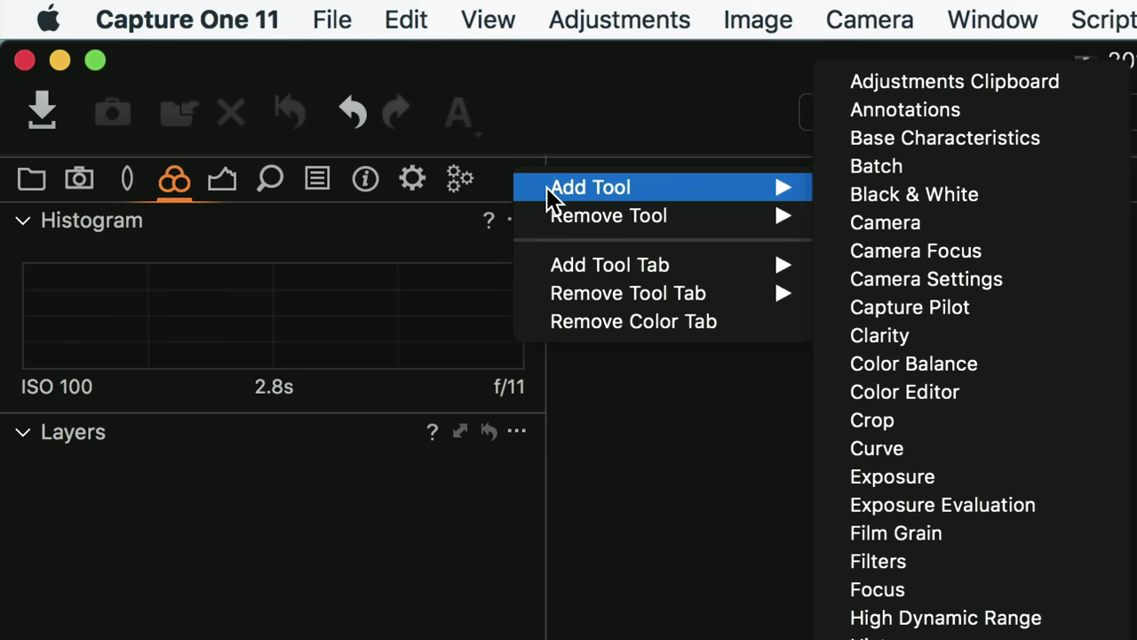
mouse_move(567, 265)
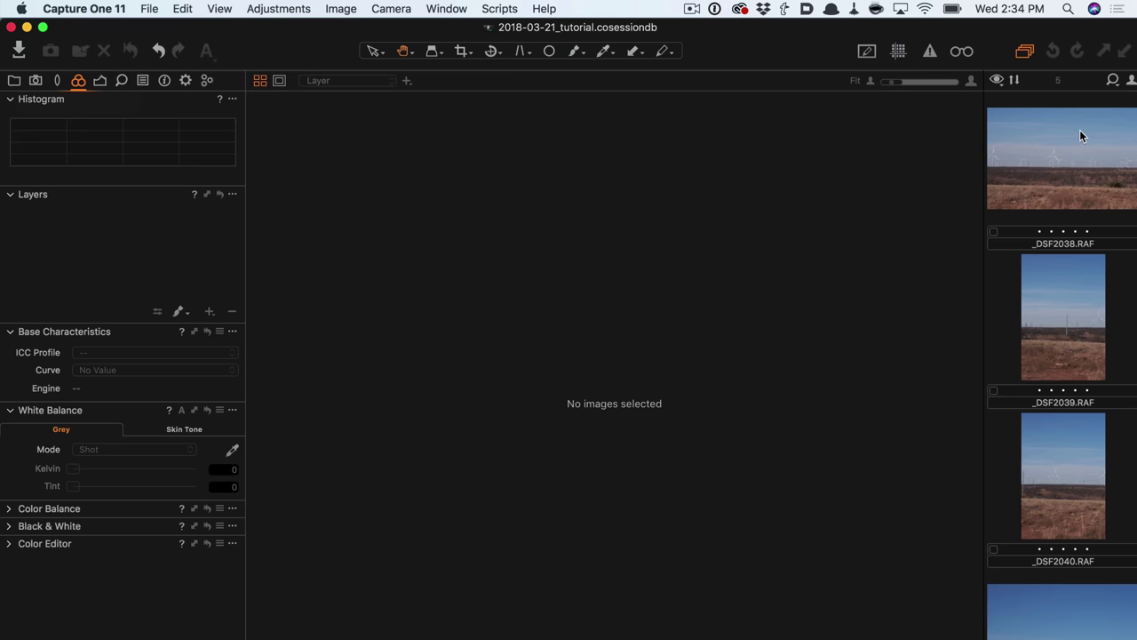
Select the image _DSF2038.RAF and review its Color Balance controls and the available ICC profile options.
left_click(1080, 132)
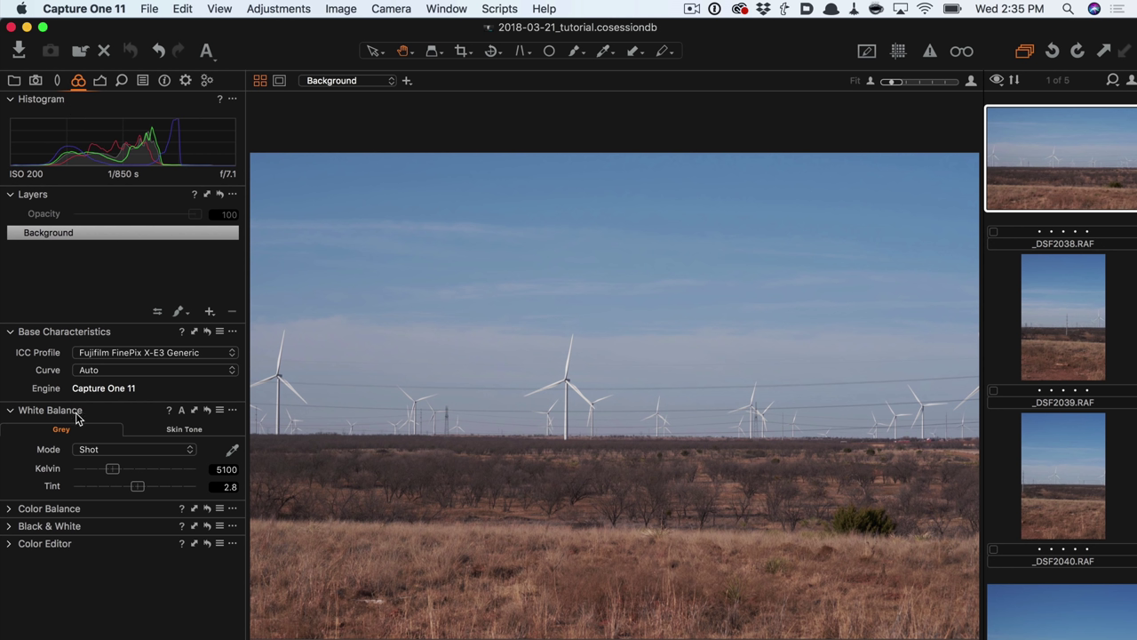
left_click(61, 511)
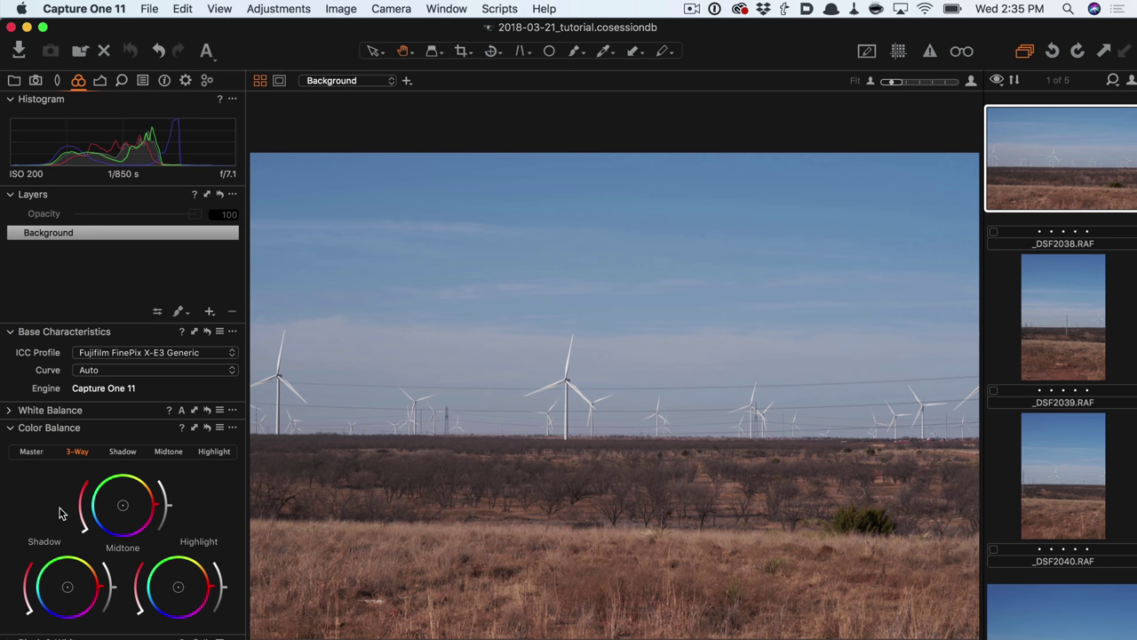
left_click(43, 432)
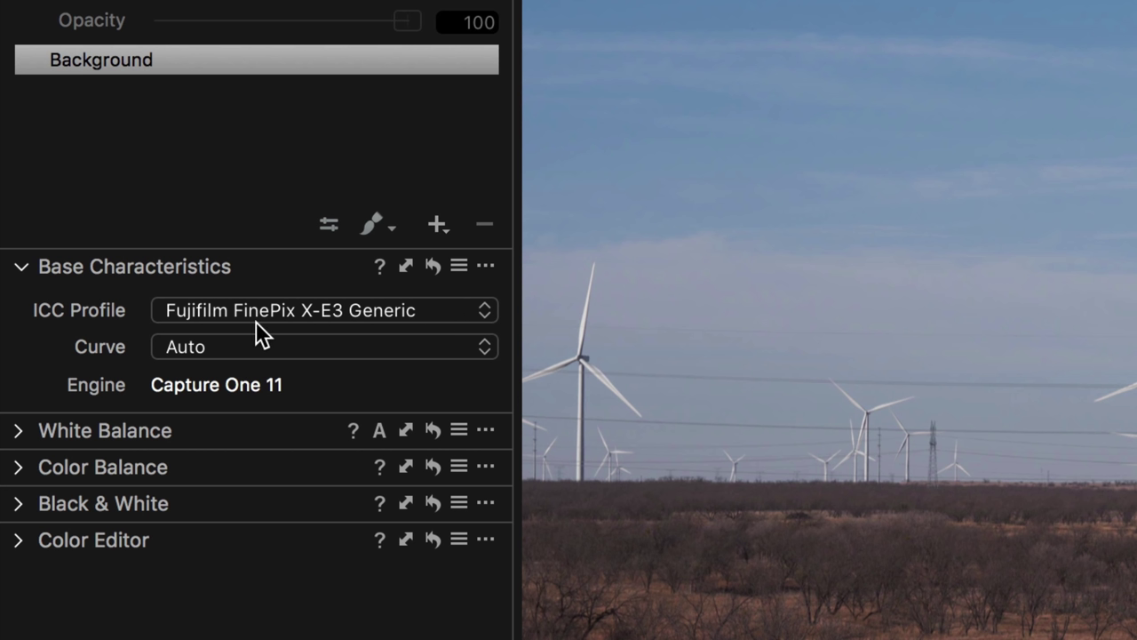
left_click(446, 316)
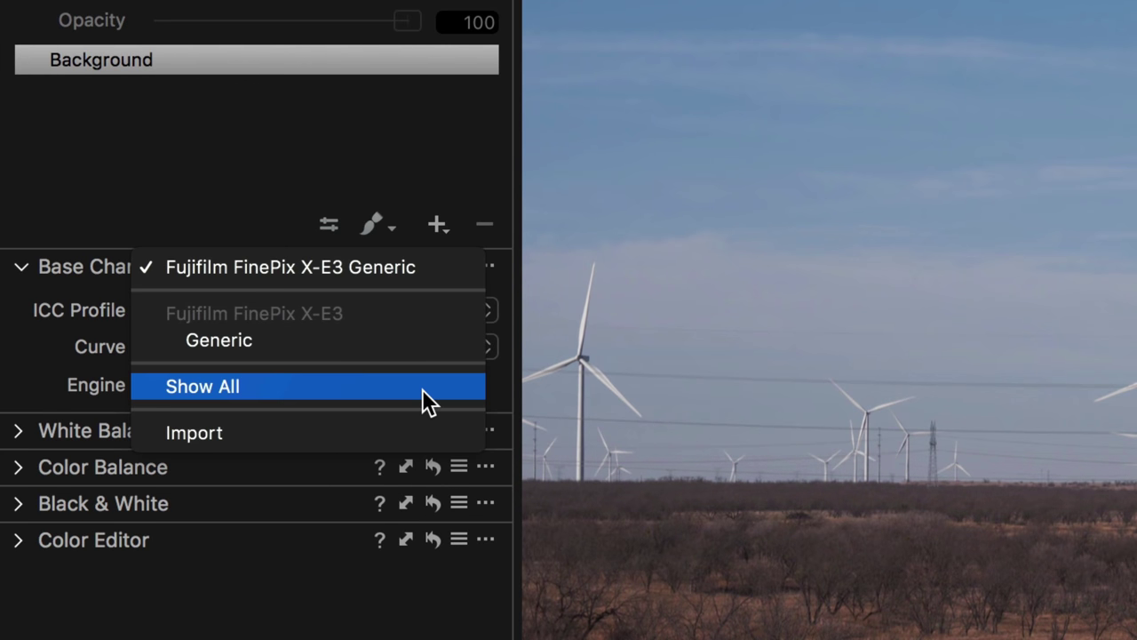
left_click(435, 197)
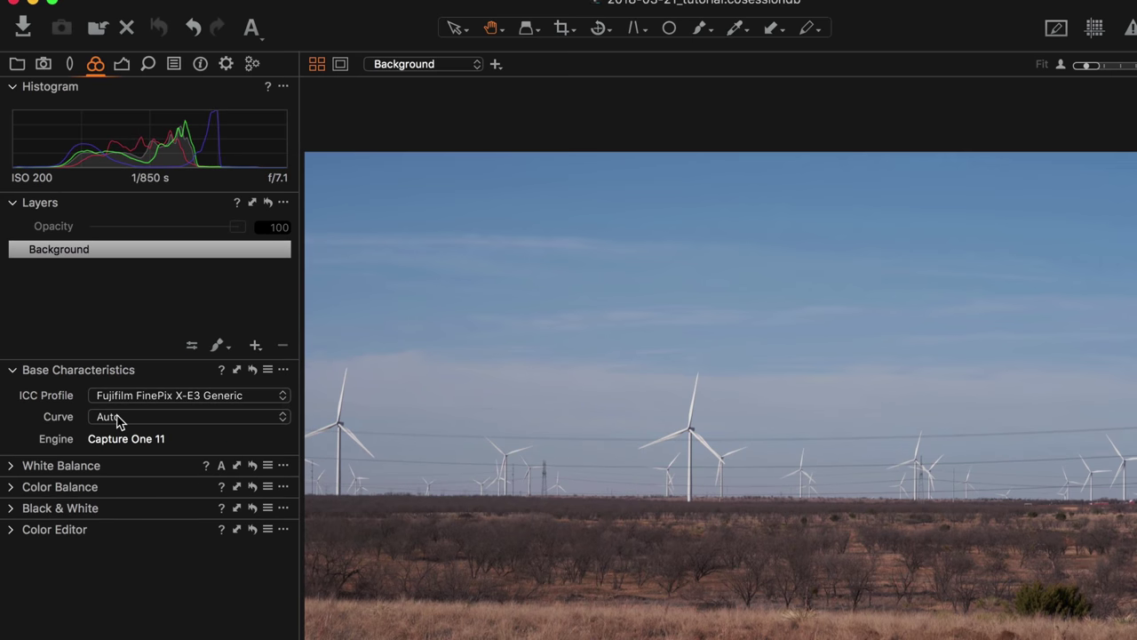
Try the Film High Contrast curve in Base Characteristics, returning the curve to Auto.
left_click(200, 355)
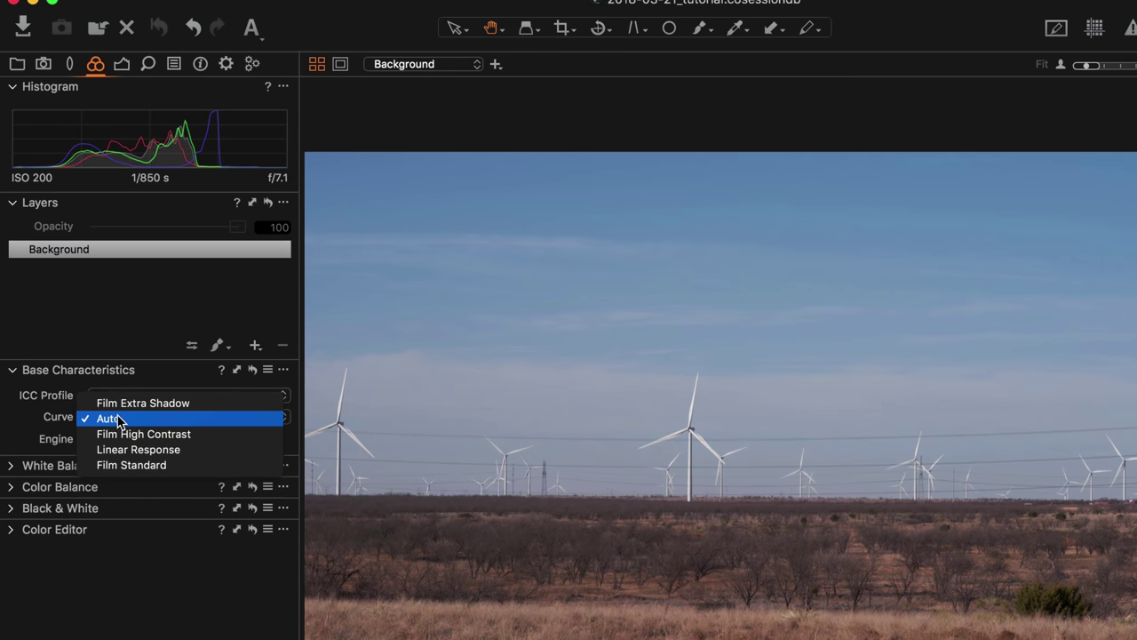
left_click(222, 433)
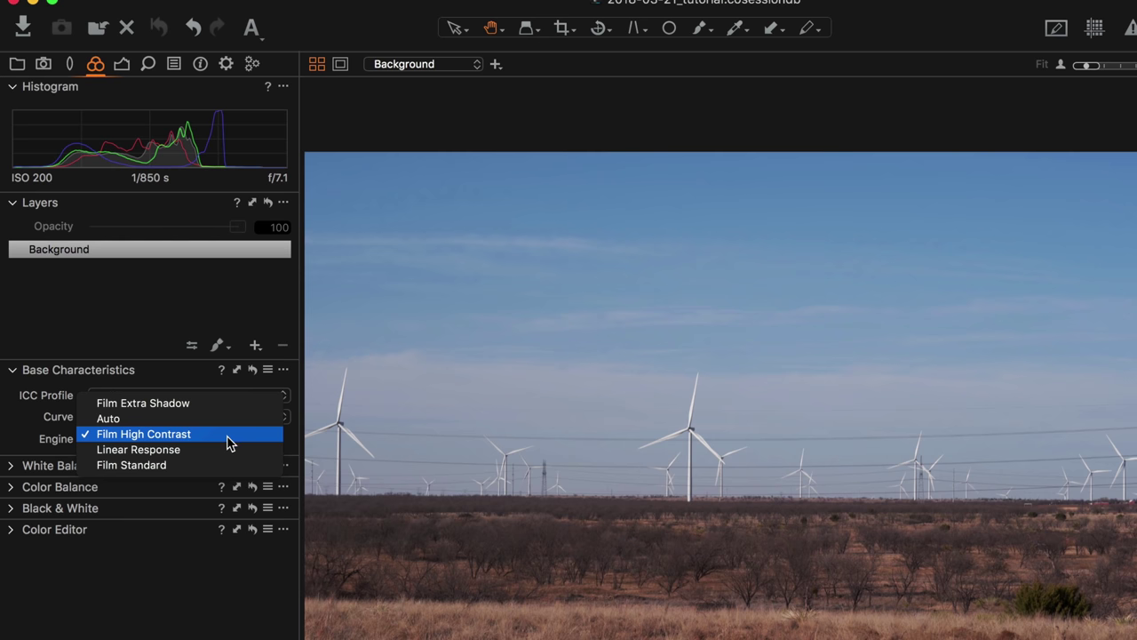
left_click(231, 412)
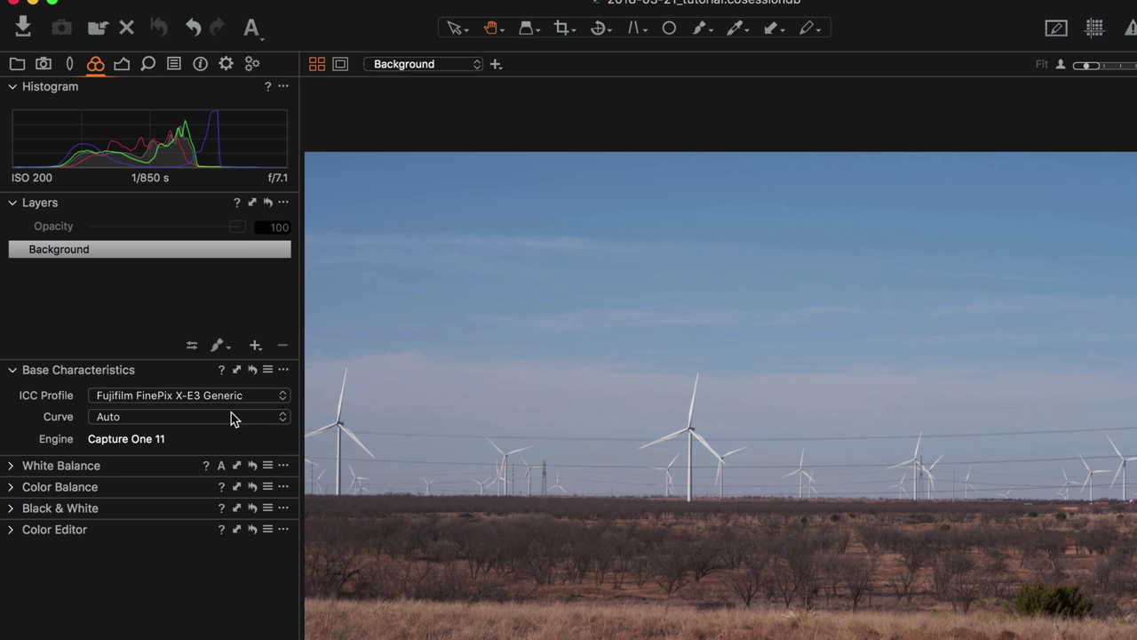
Raise the wind farm image's exposure to 0.42 and its contrast to 15 on the Background layer.
left_click(69, 65)
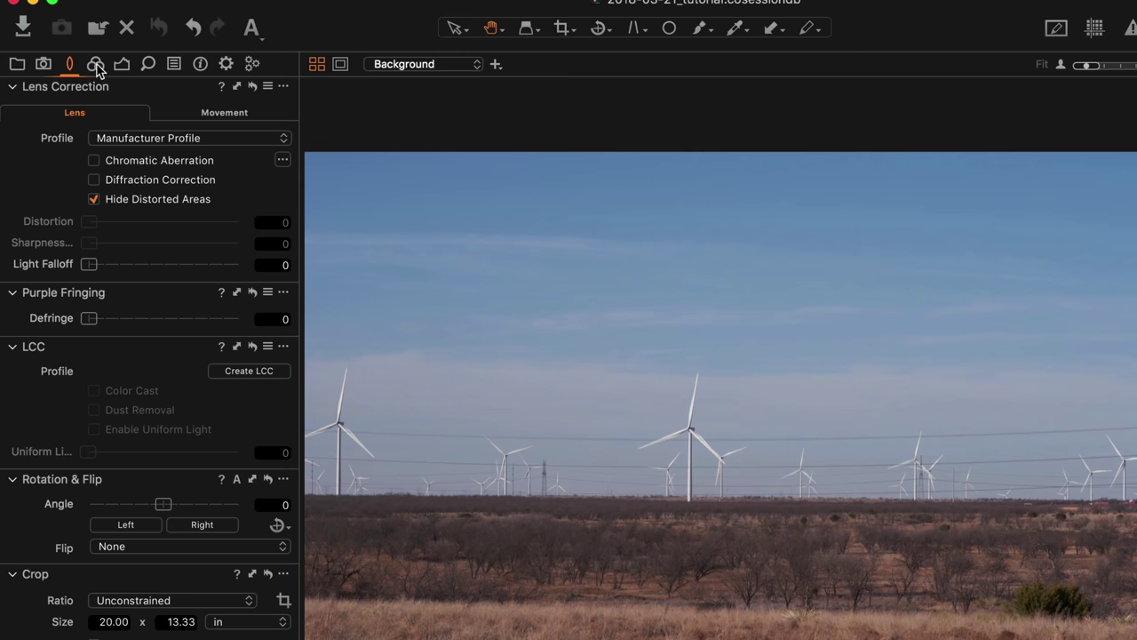
left_click(95, 64)
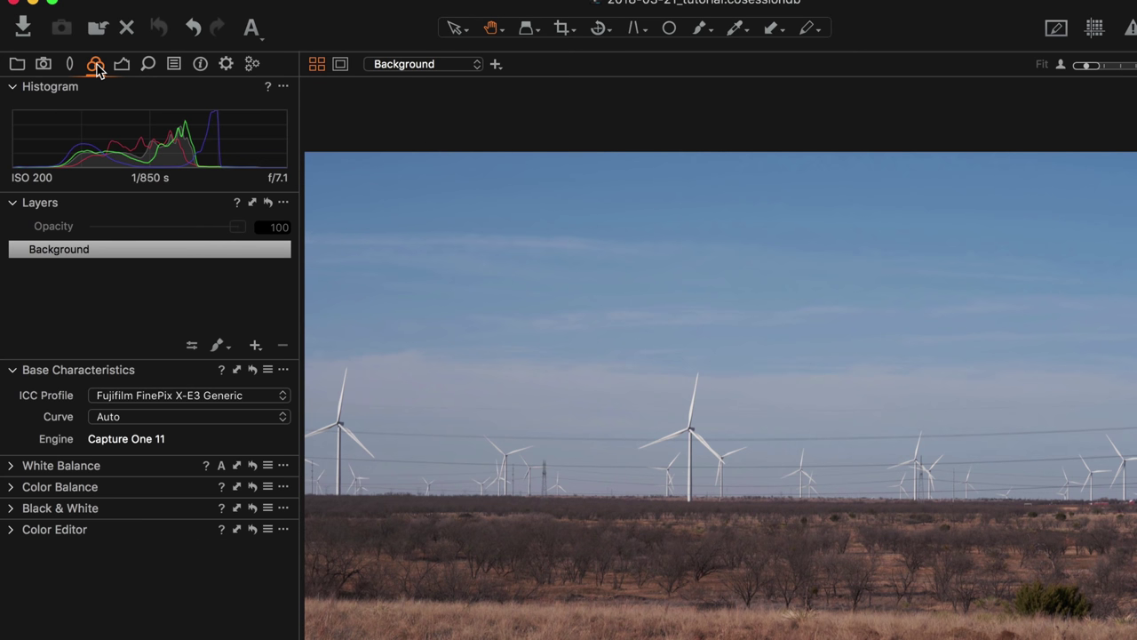
left_click(121, 64)
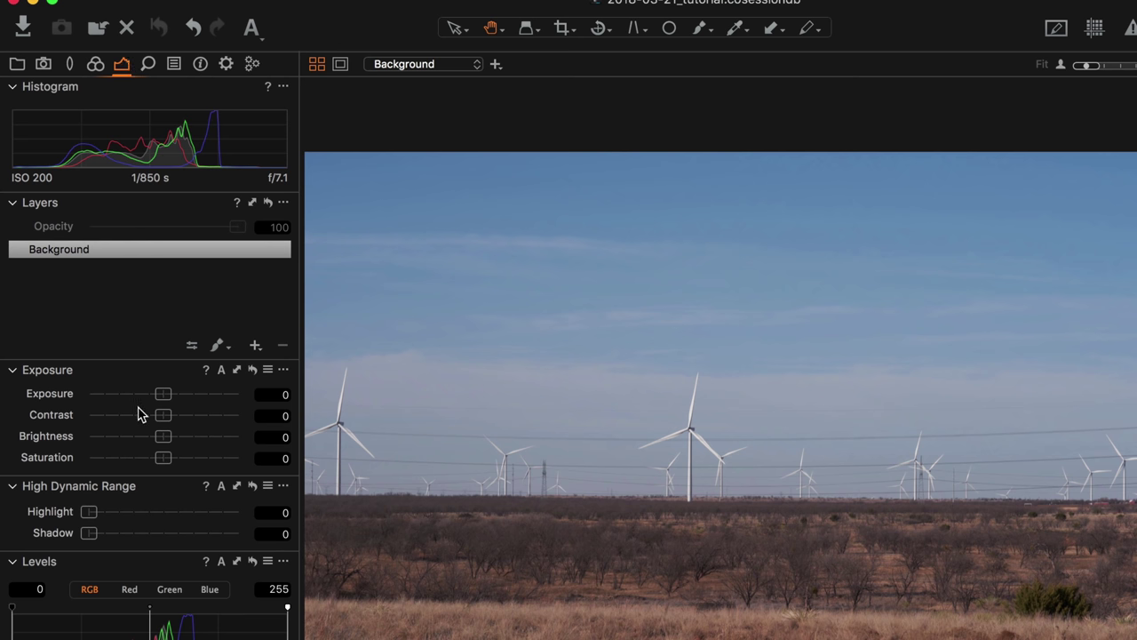
mouse_move(163, 400)
left_mouse_down()
mouse_move(196, 420)
mouse_move(165, 397)
left_mouse_up()
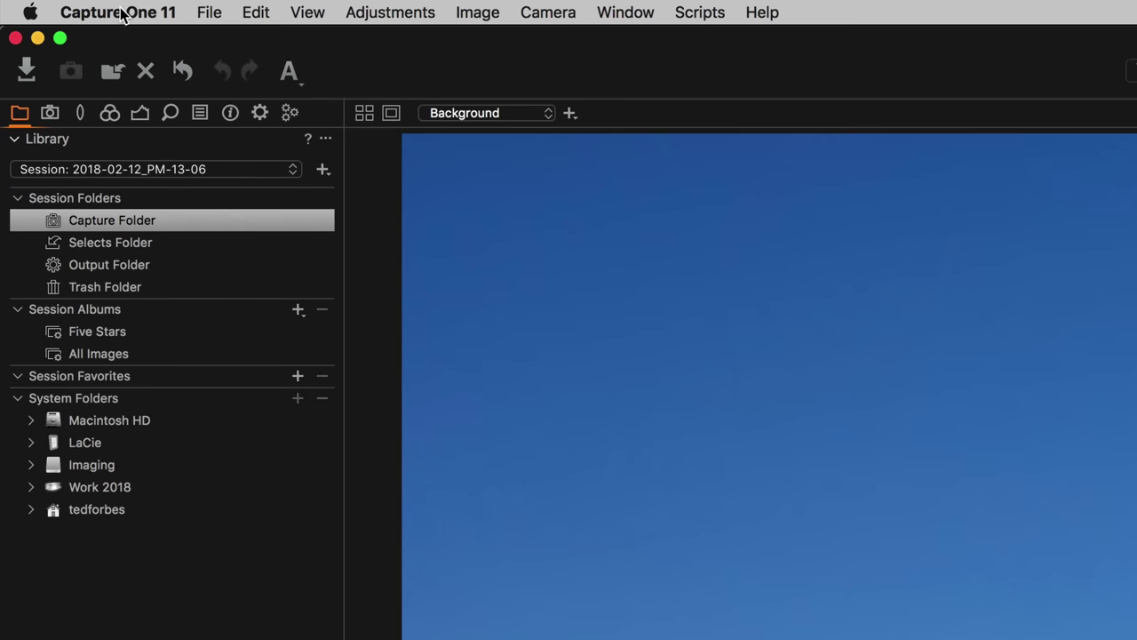
Open the keyboard shortcut editor and examine the shortcuts assigned to the cursor tools.
left_click(129, 12)
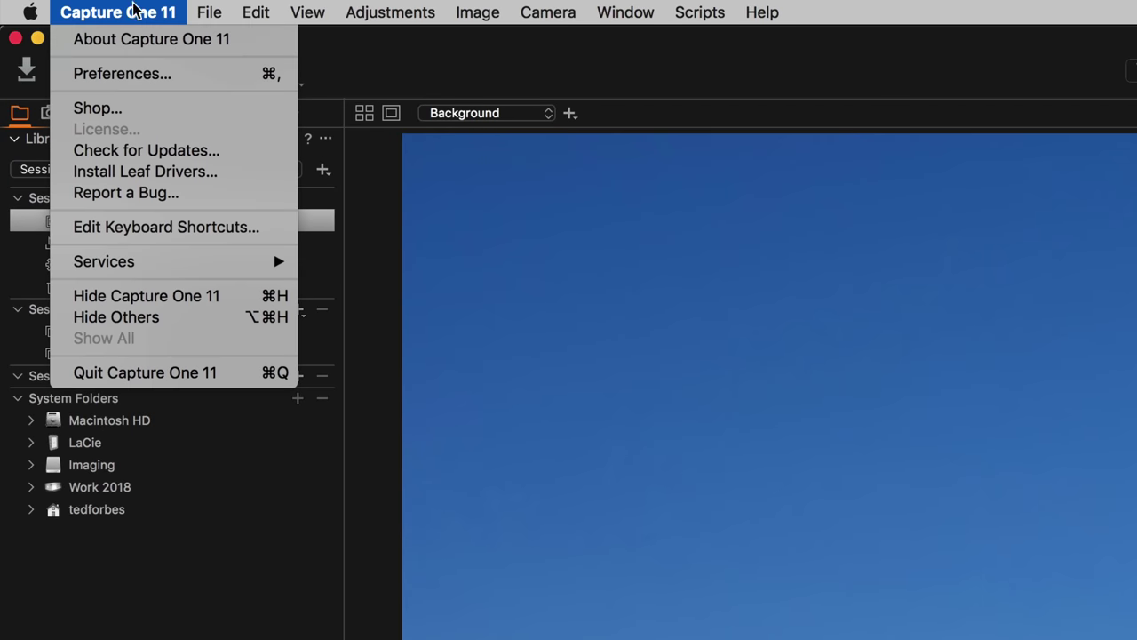
left_click(152, 229)
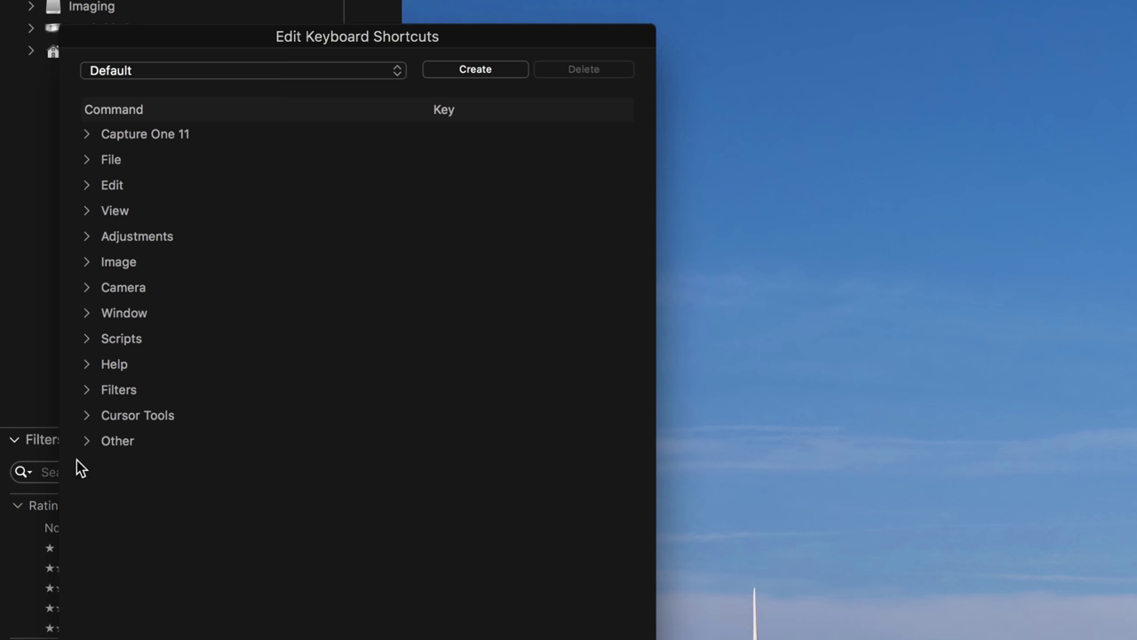
left_click(87, 415)
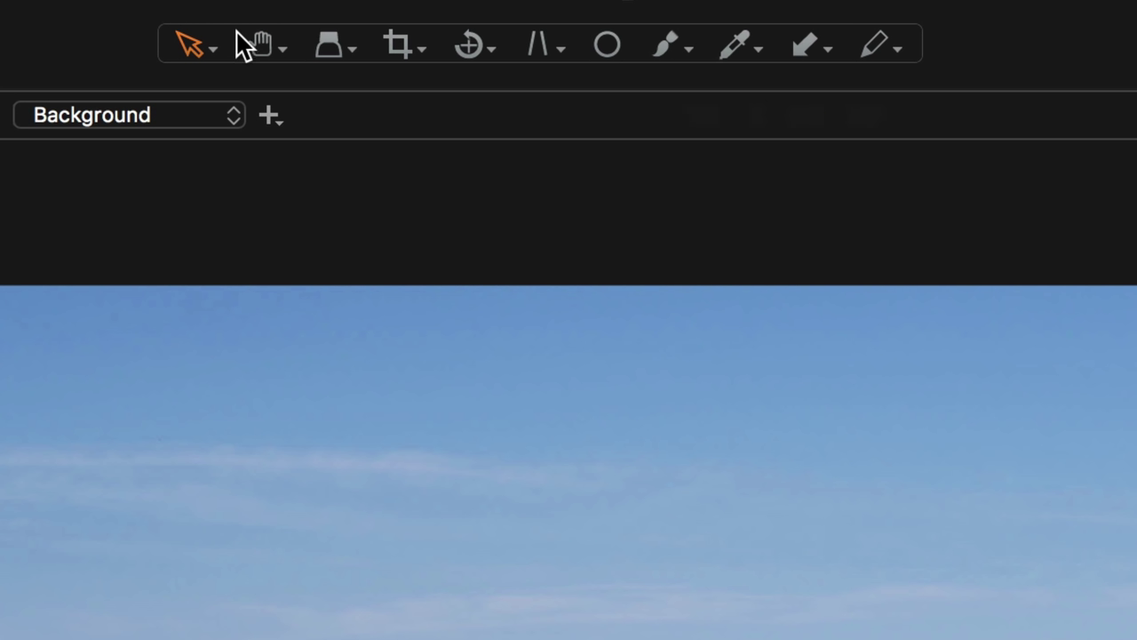
Check the tool variants grouped under the Select and Keystone cursor tools, ending with the Select tool active.
left_click(212, 45)
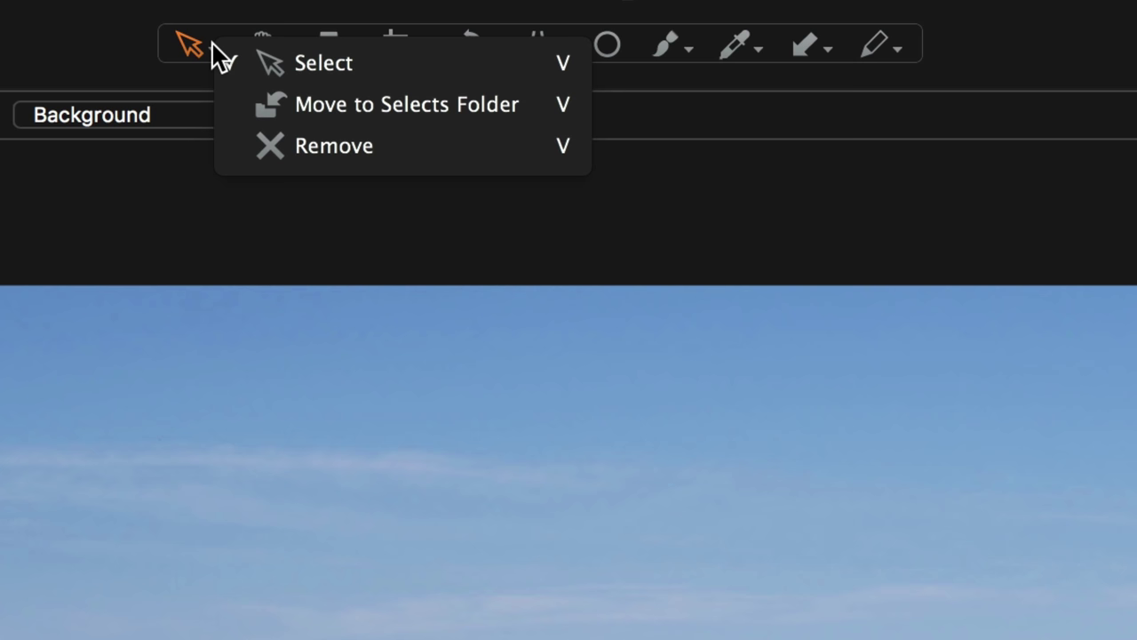
left_click(212, 49)
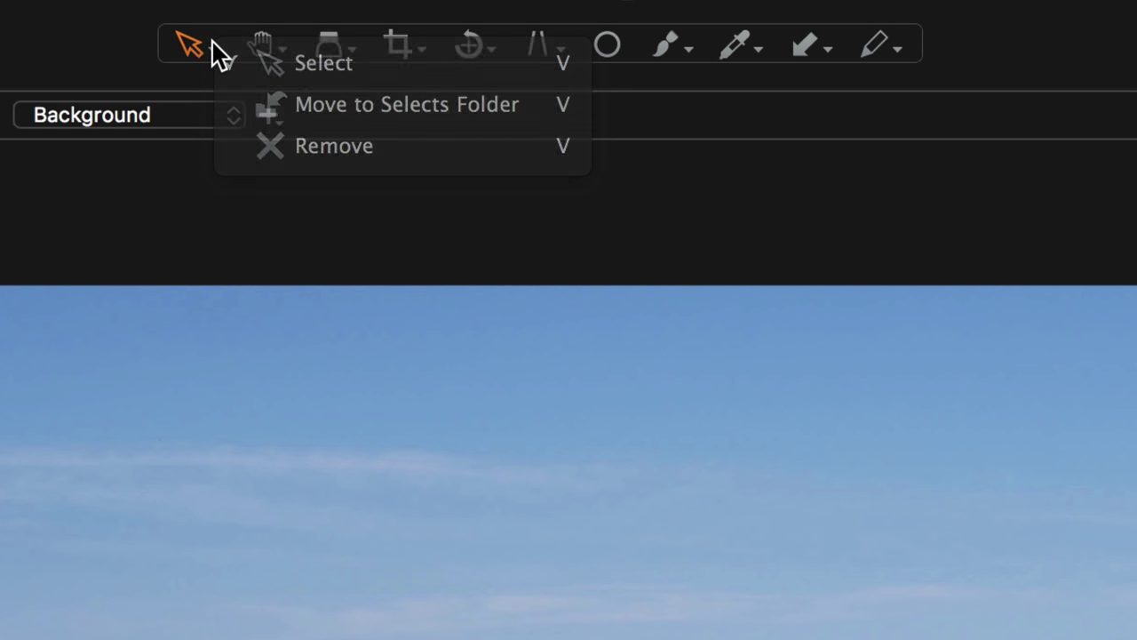
left_click(561, 50)
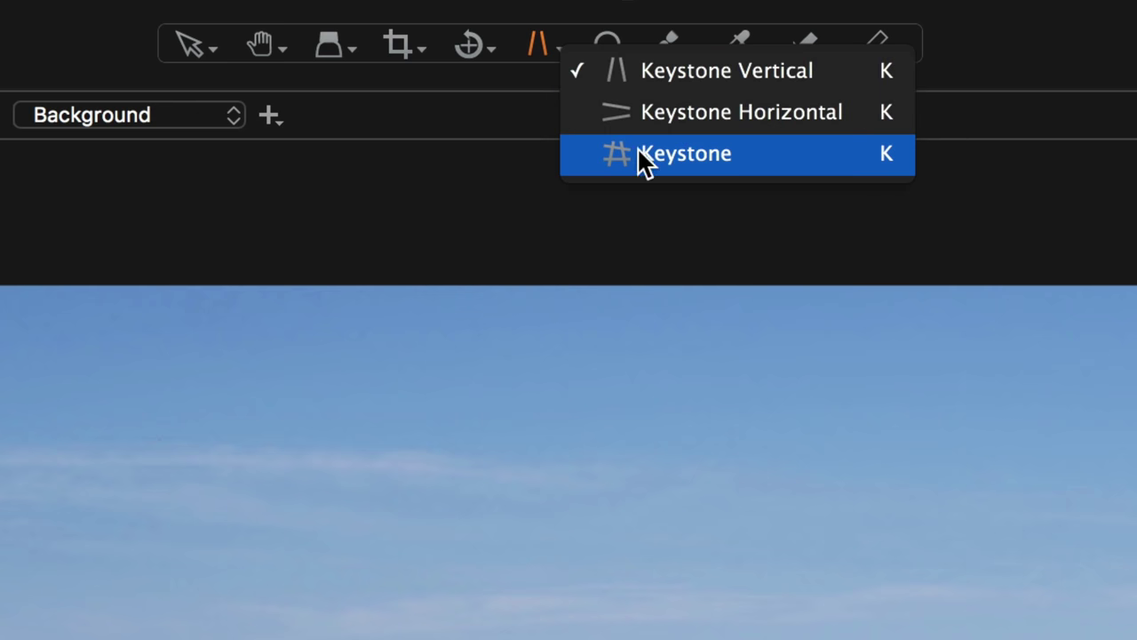
left_click(456, 5)
key("v")
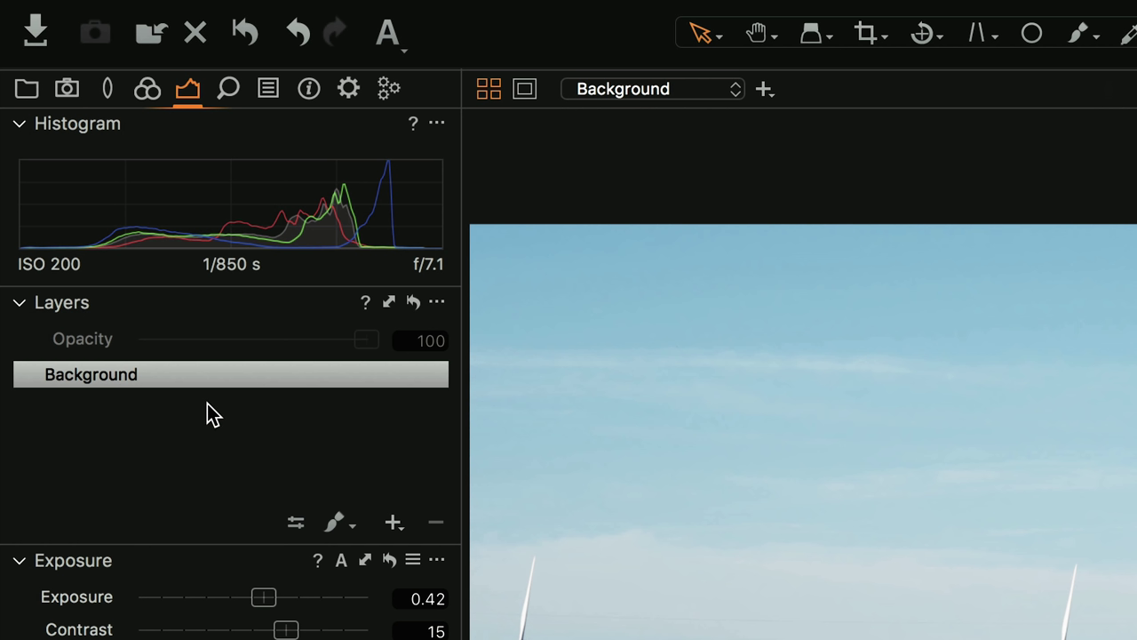
Add a new adjustment layer above the Background and name it Sky.
left_click(393, 523)
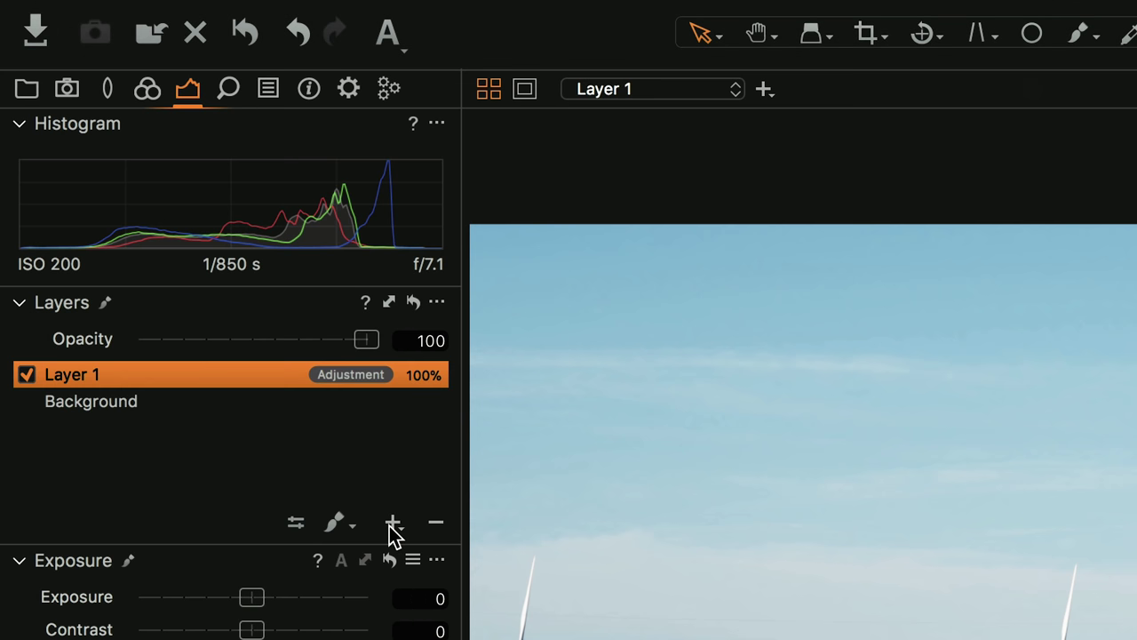
double_click(62, 373)
type("Sky")
key("Return")
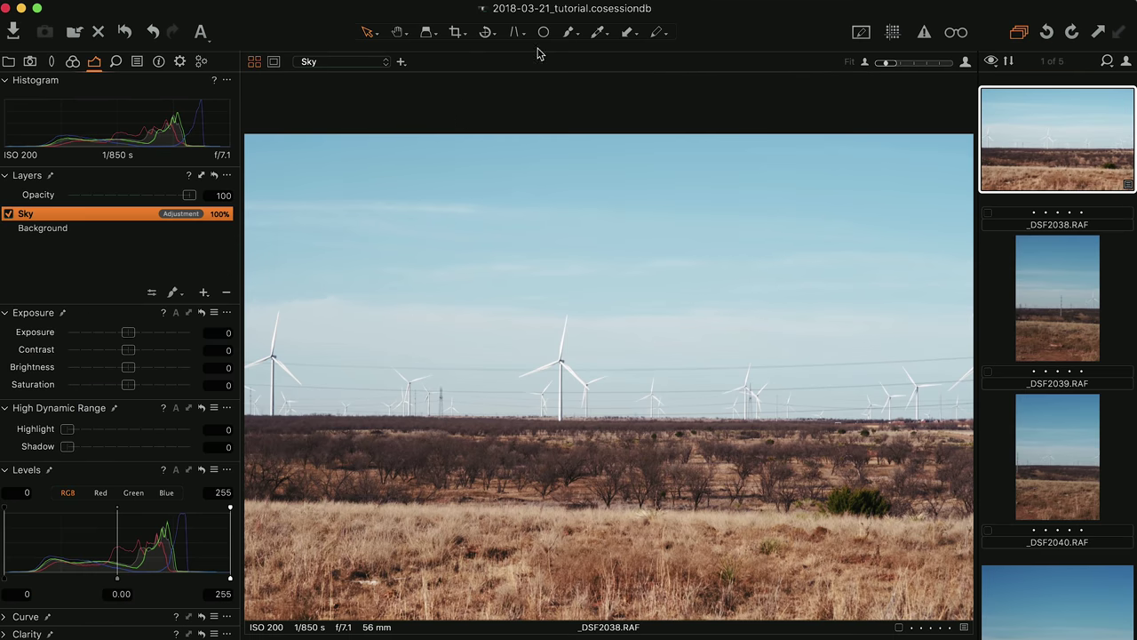
Draw a vertical gradient mask on the Sky layer from the upper sky to just below the horizon, and check its coverage.
key("l")
left_click_drag(594, 173, 611, 435)
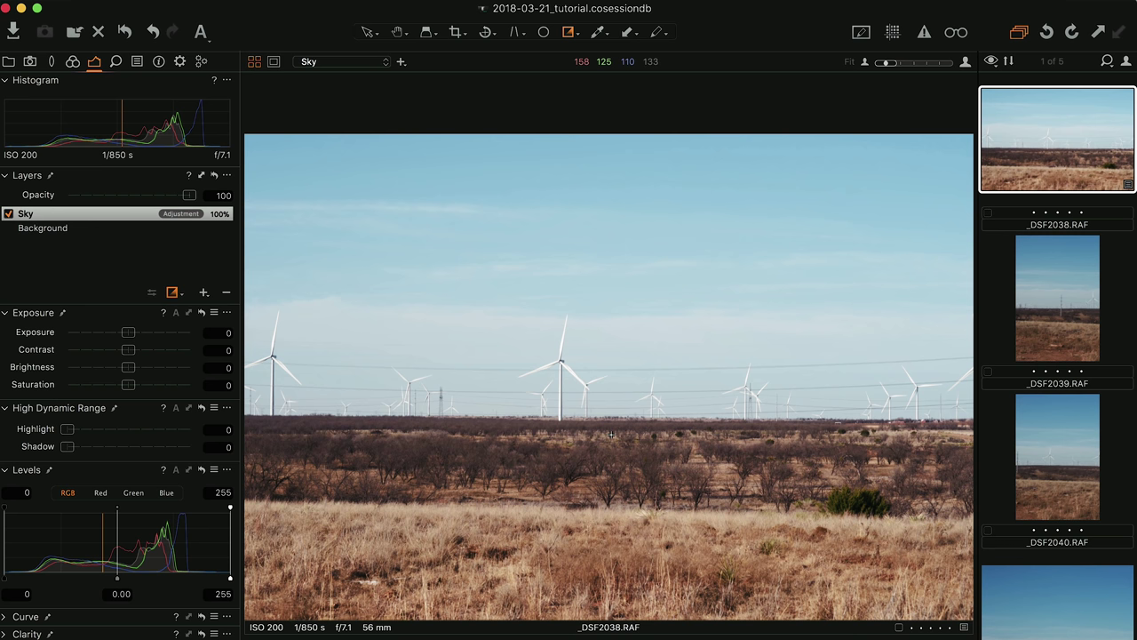
key("m")
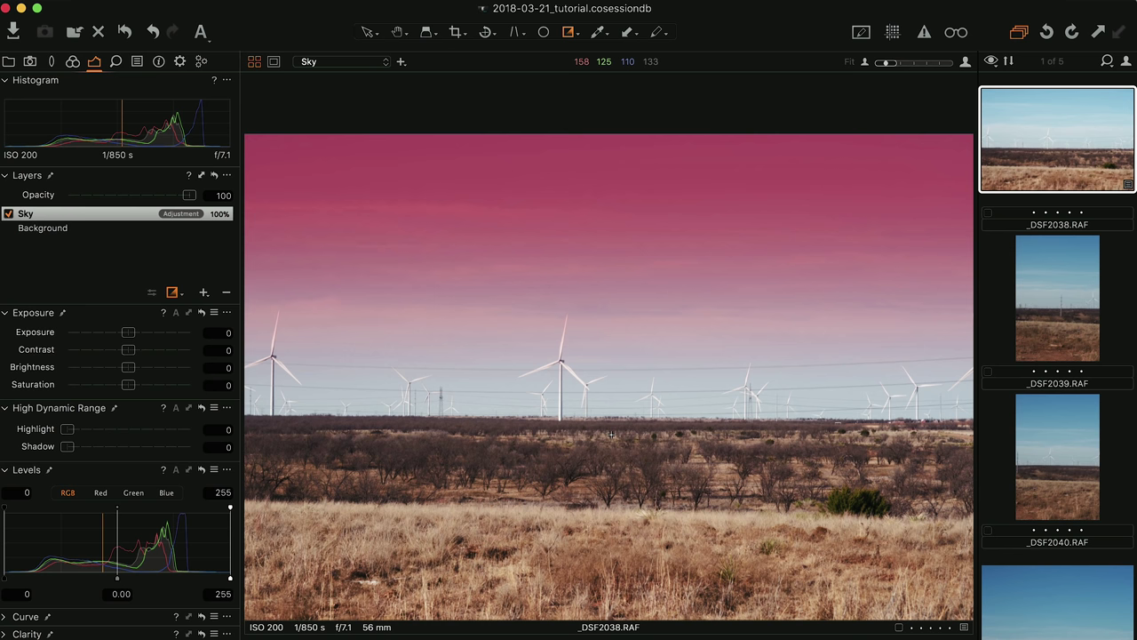
key("m")
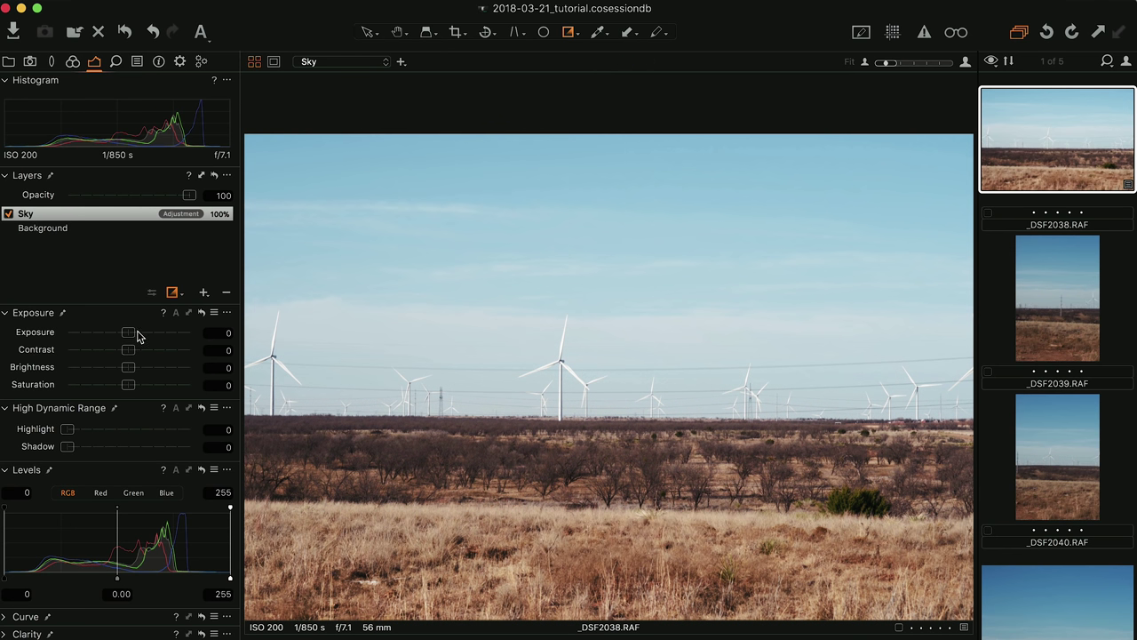
Set the Sky layer's exposure to -0.82 and contrast to 5, and compare the image with and without the layer.
mouse_move(128, 332)
left_mouse_down()
mouse_move(111, 333)
mouse_move(134, 349)
left_mouse_up()
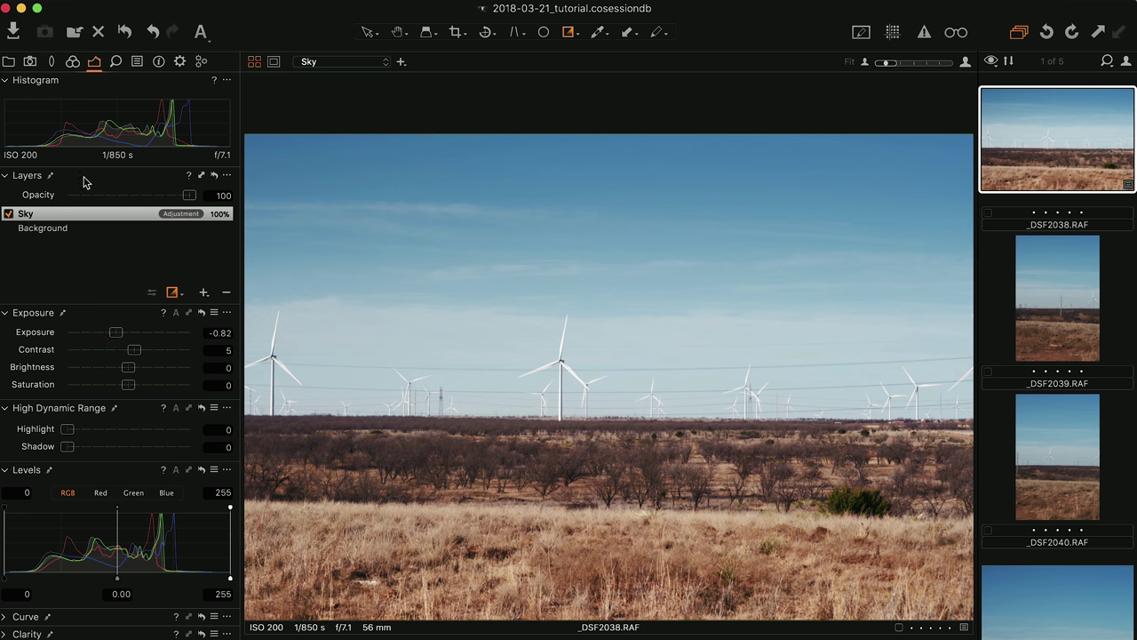
left_click(8, 214)
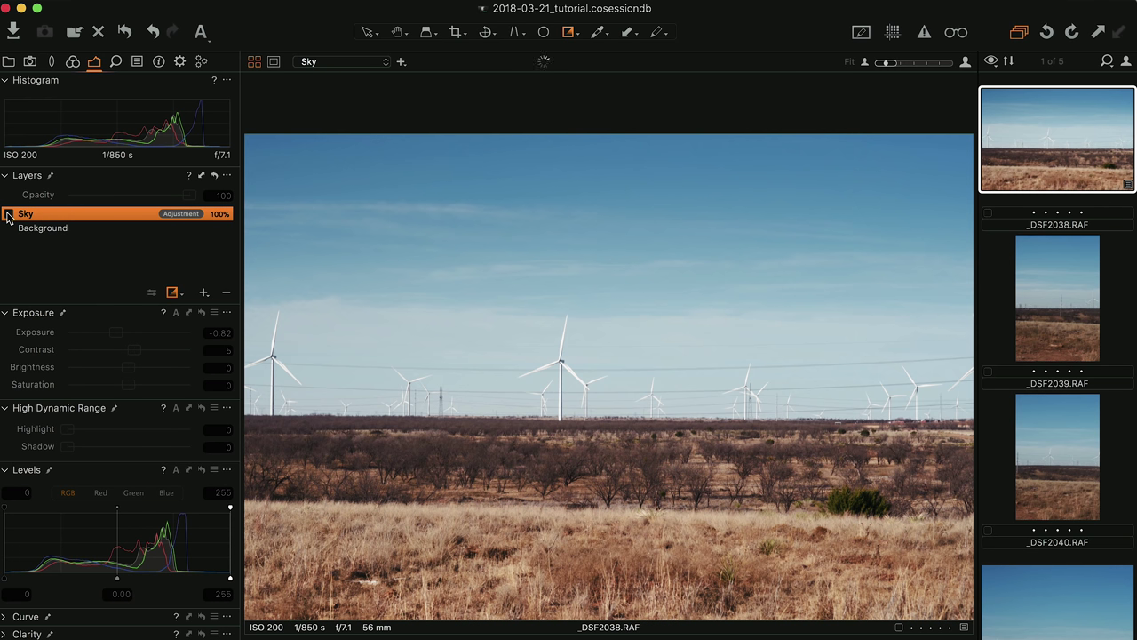
left_click(8, 214)
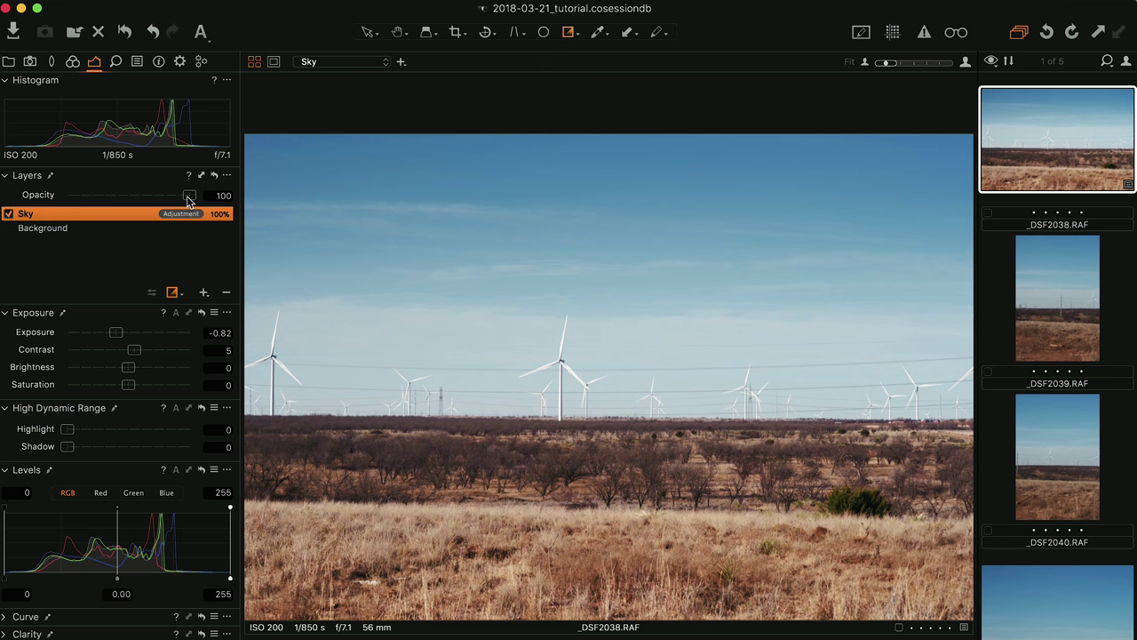
Reduce the Sky layer's opacity to 58 and compare the image with the layer off and on.
left_click_drag(187, 198, 136, 204)
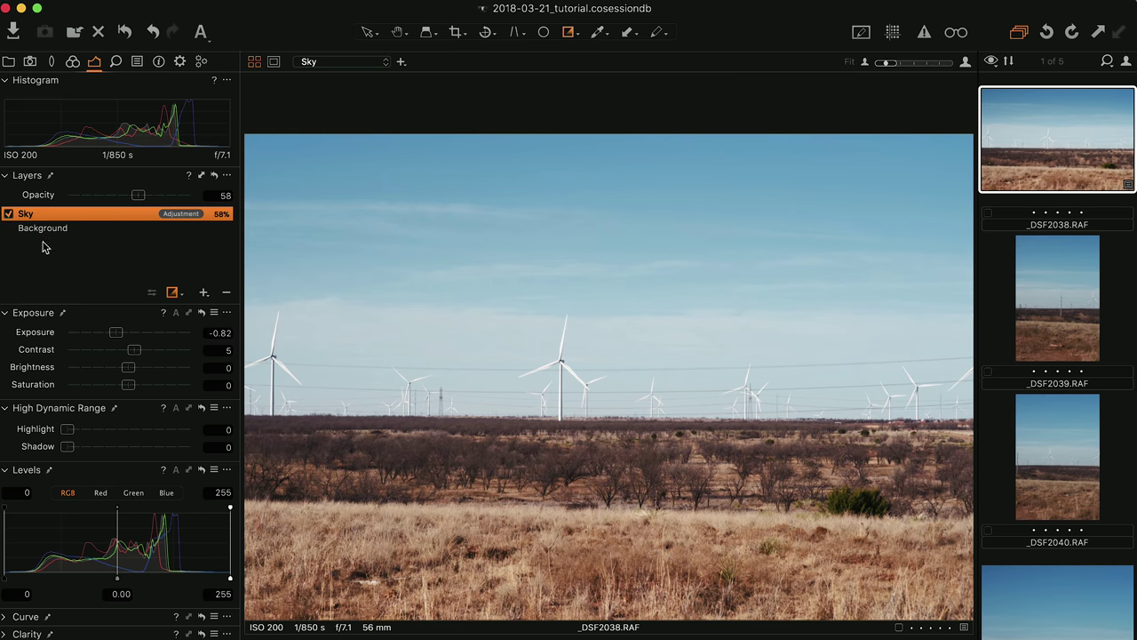
left_click(8, 214)
left_click(8, 215)
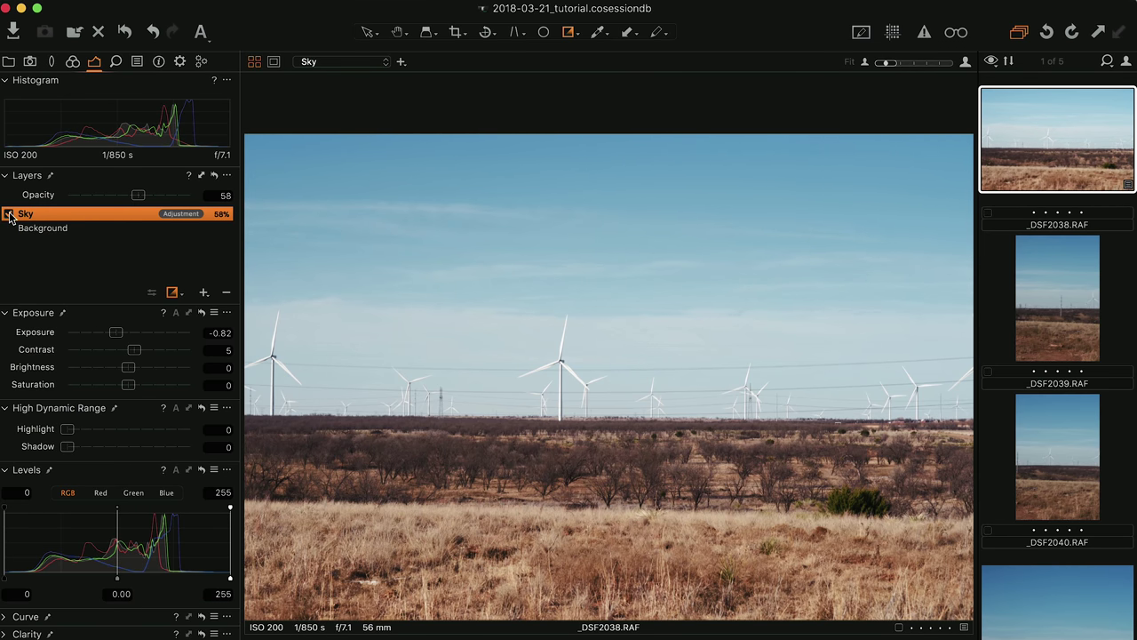
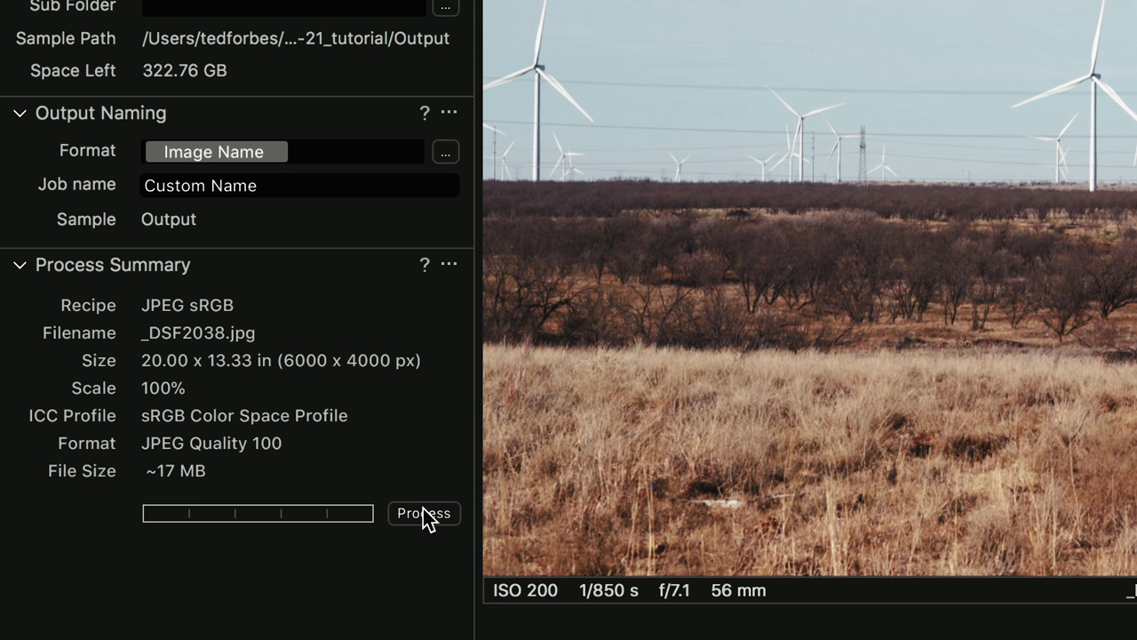
Process the image with the JPEG sRGB recipe and preview _DSF2038.jpg from the session's Output folder in Finder.
left_click(423, 513)
key("super+Tab")
key("super+Tab")
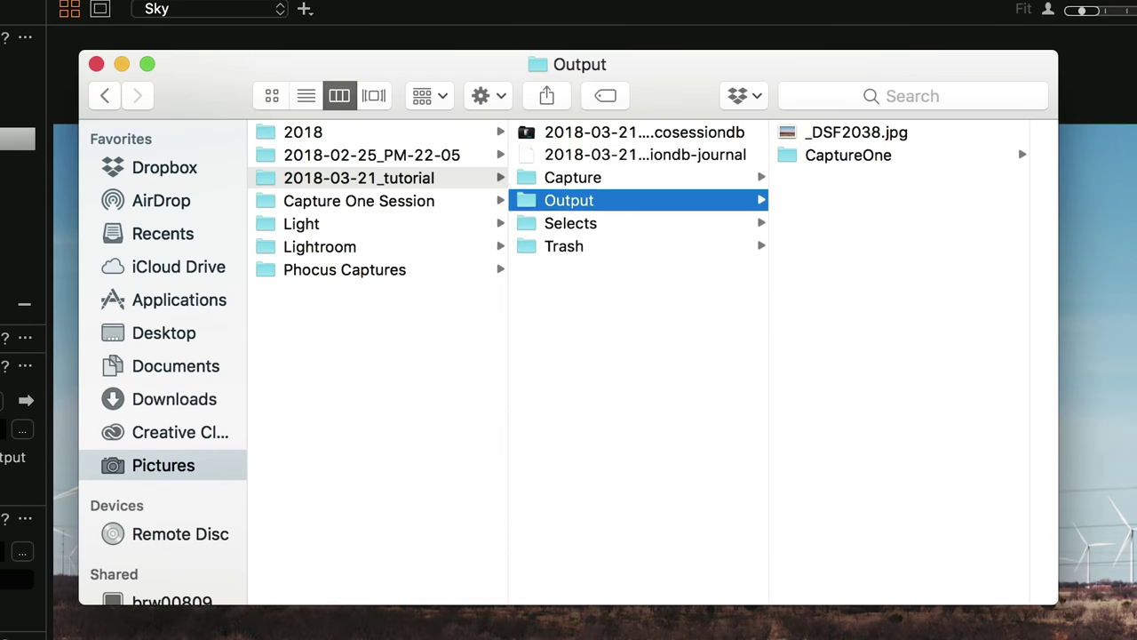
left_click(912, 133)
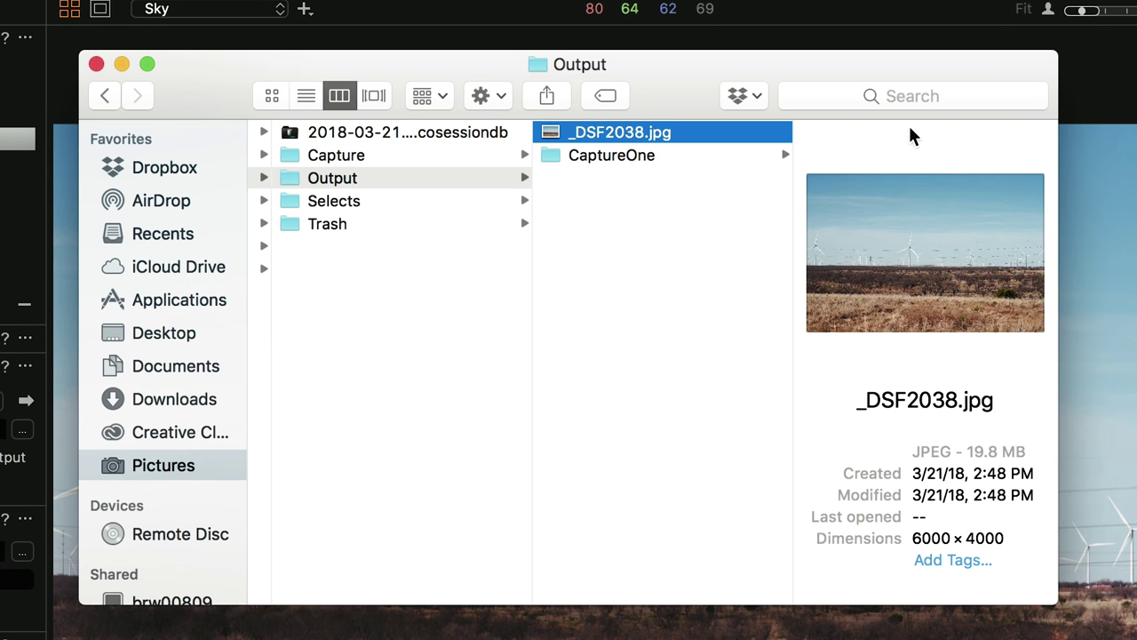
key("space")
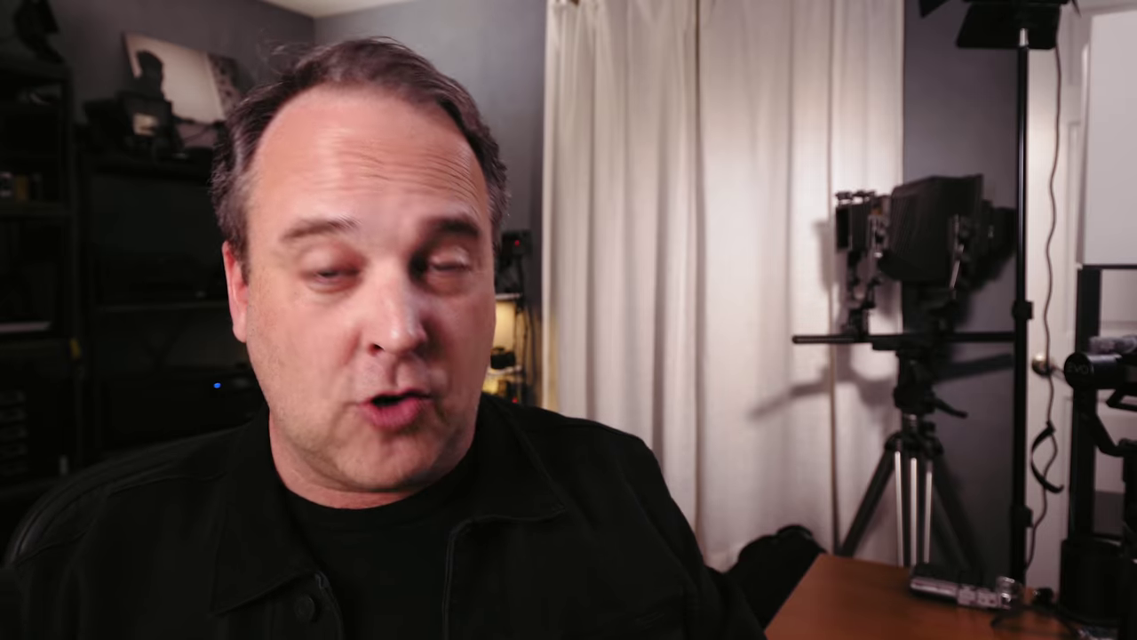